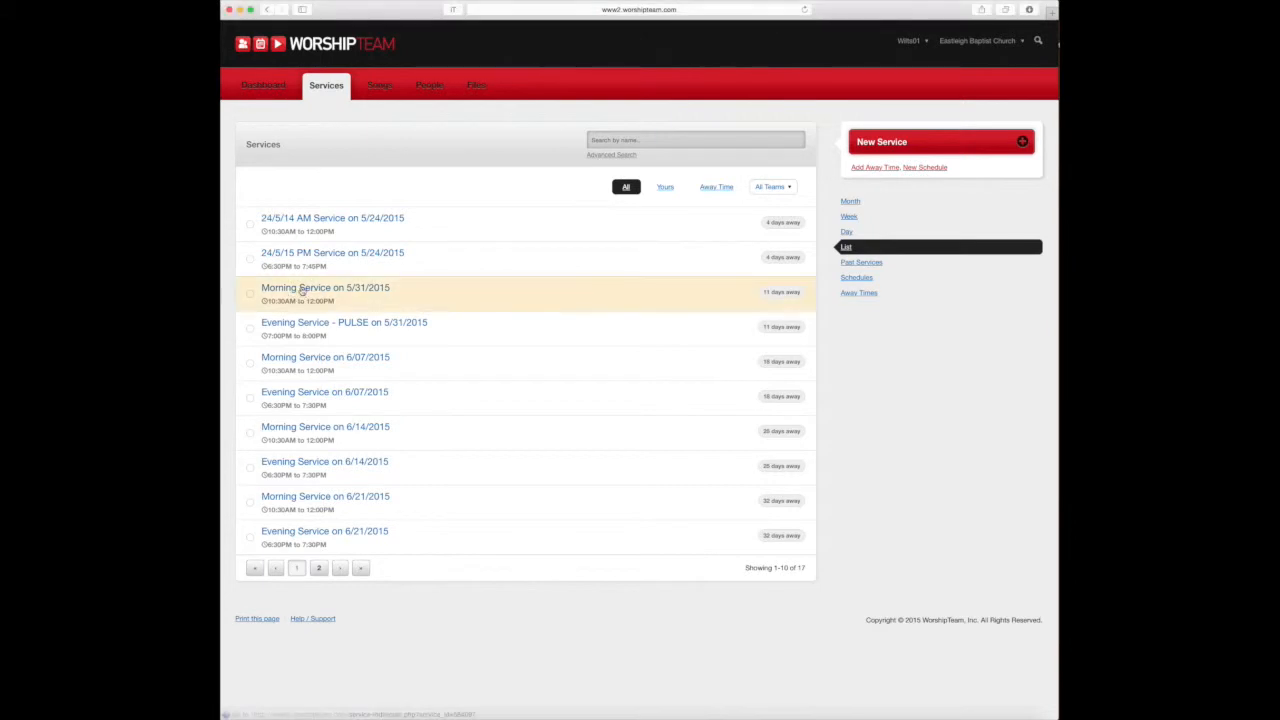
- Open the Morning Service on 5/31/2015 and title a new set list item "Call to Worship/Notices"
{"action": "mouse_move", "coordinate": [303, 289]}
{"action": "left_click", "coordinate": [334, 292]}
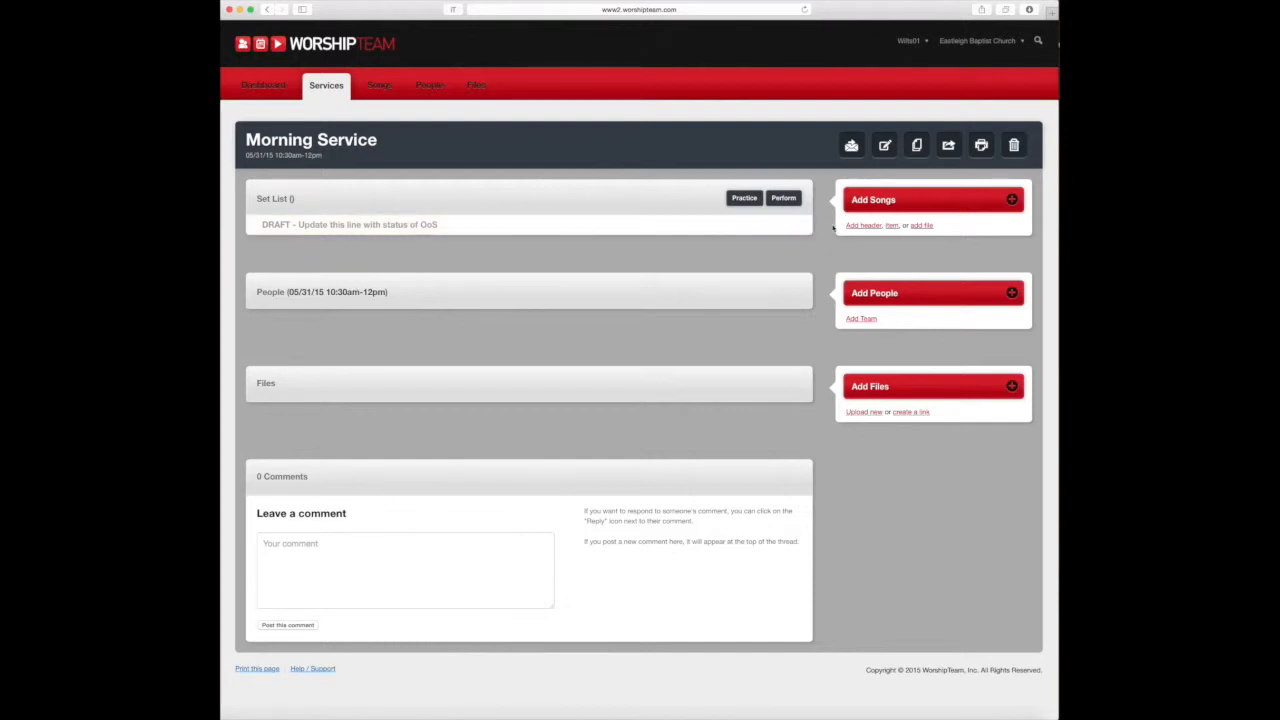
{"action": "left_click", "coordinate": [891, 226]}
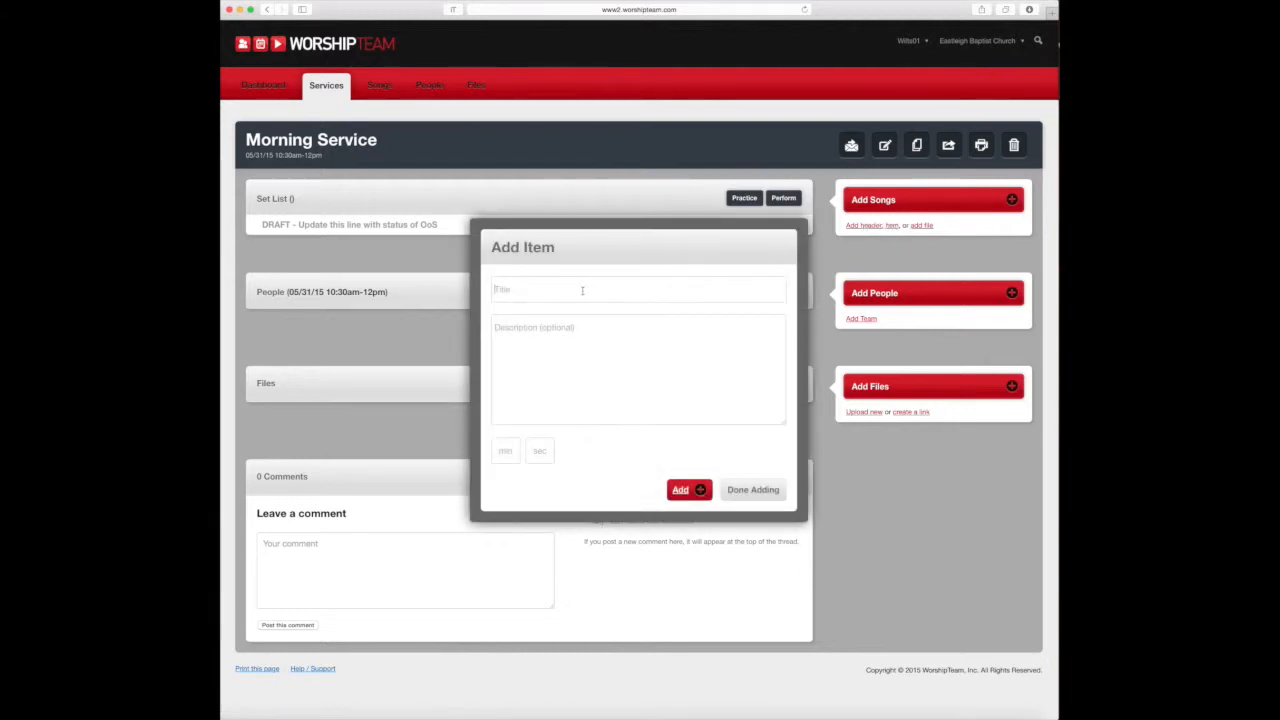
{"action": "type", "text": "Call to Wro"}
{"action": "key", "text": "BackSpace"}
{"action": "key", "text": "BackSpace"}
{"action": "type", "text": "orship"}
{"action": "type", "text": "/Notices"}
- Describe the new item as "Remember Church Meeting" and add it to the set list
{"action": "type", "text": "Remember "}
{"action": "type", "text": "Chruch"}
{"action": "key", "text": "BackSpace"}
{"action": "key", "text": "BackSpace"}
{"action": "key", "text": "BackSpace"}
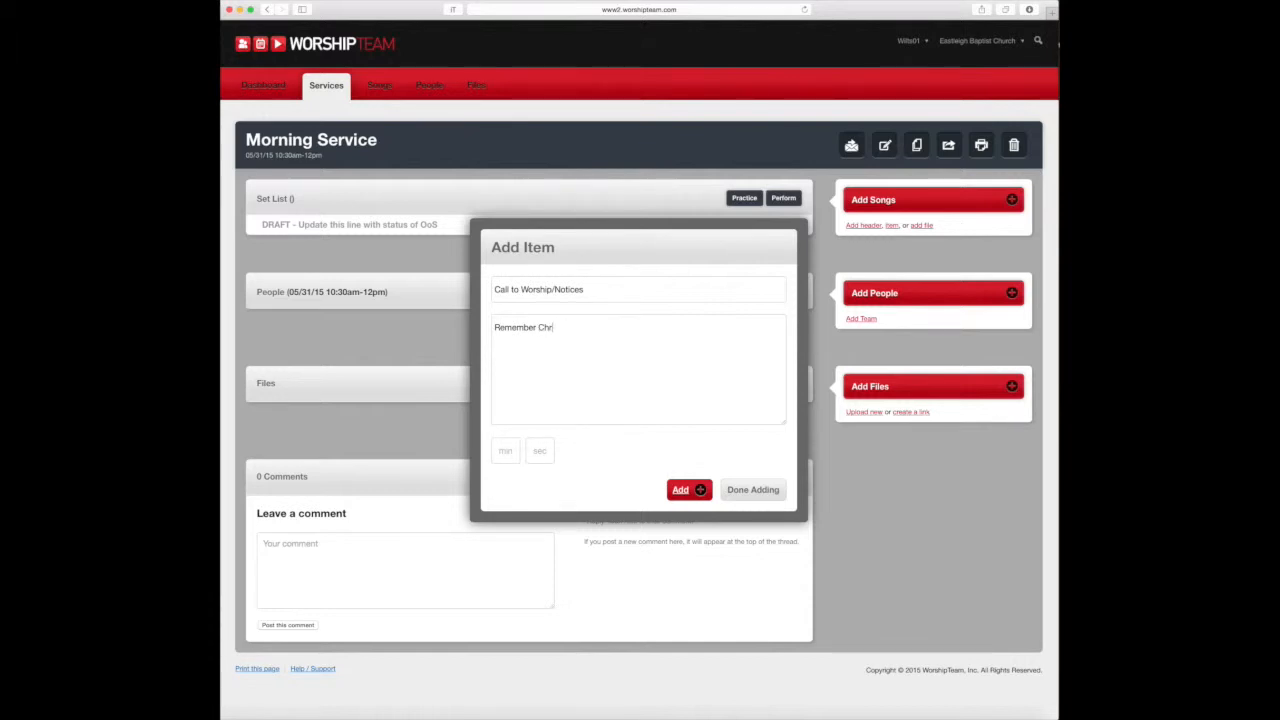
{"action": "type", "text": "urch Meeting"}
{"action": "left_click", "coordinate": [682, 489]}
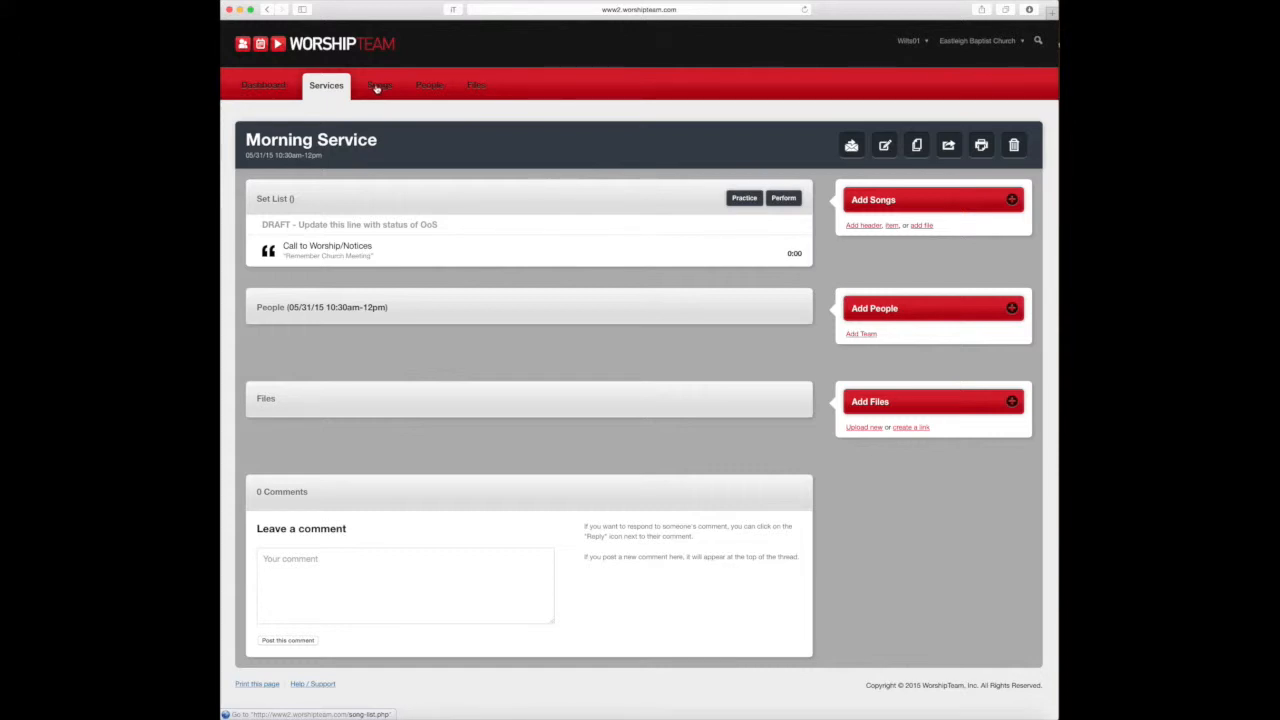
- Add the songs 10,000 Reasons and Faithful One to the service from EBC List May 2015
{"action": "left_click", "coordinate": [868, 201]}
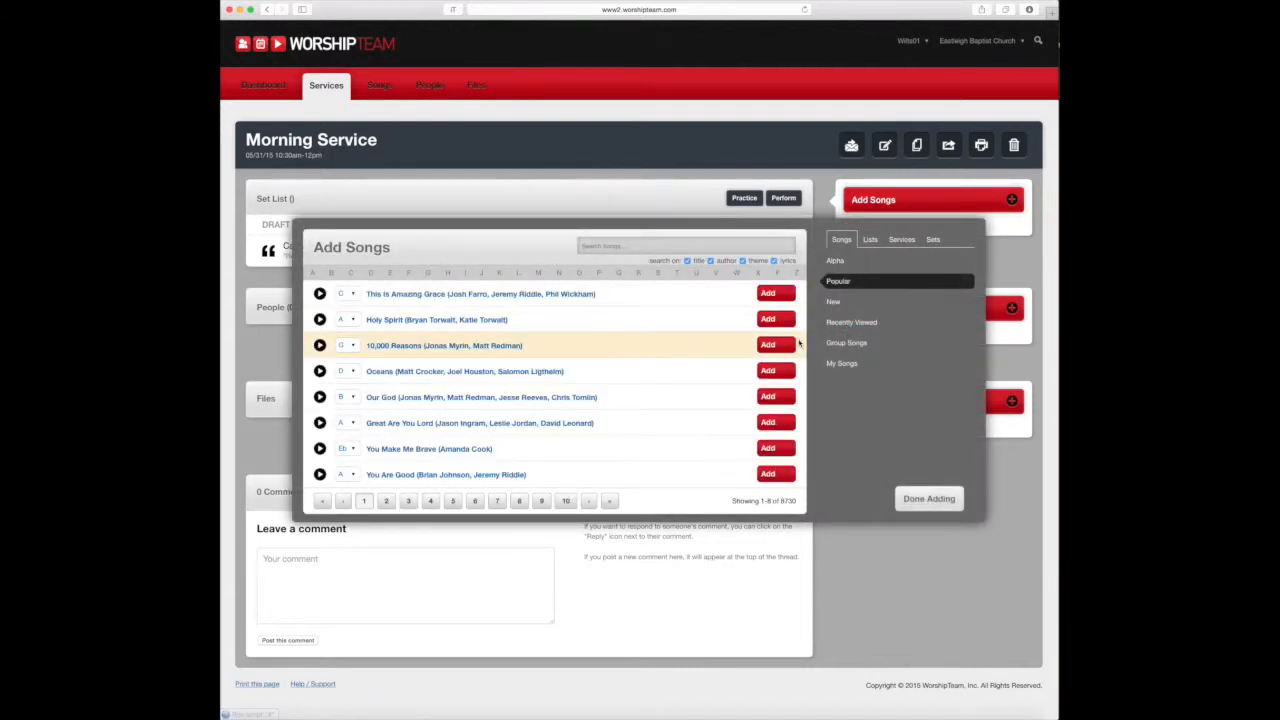
{"action": "left_click", "coordinate": [835, 261]}
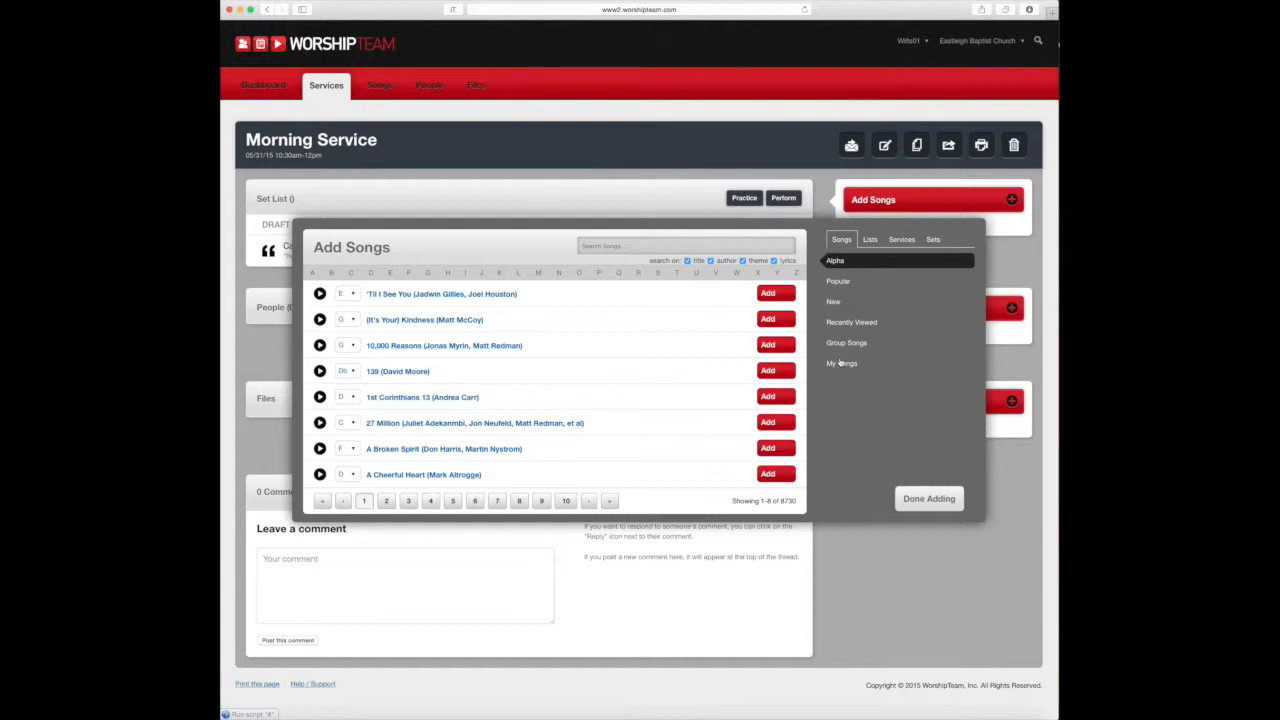
{"action": "left_click", "coordinate": [870, 240]}
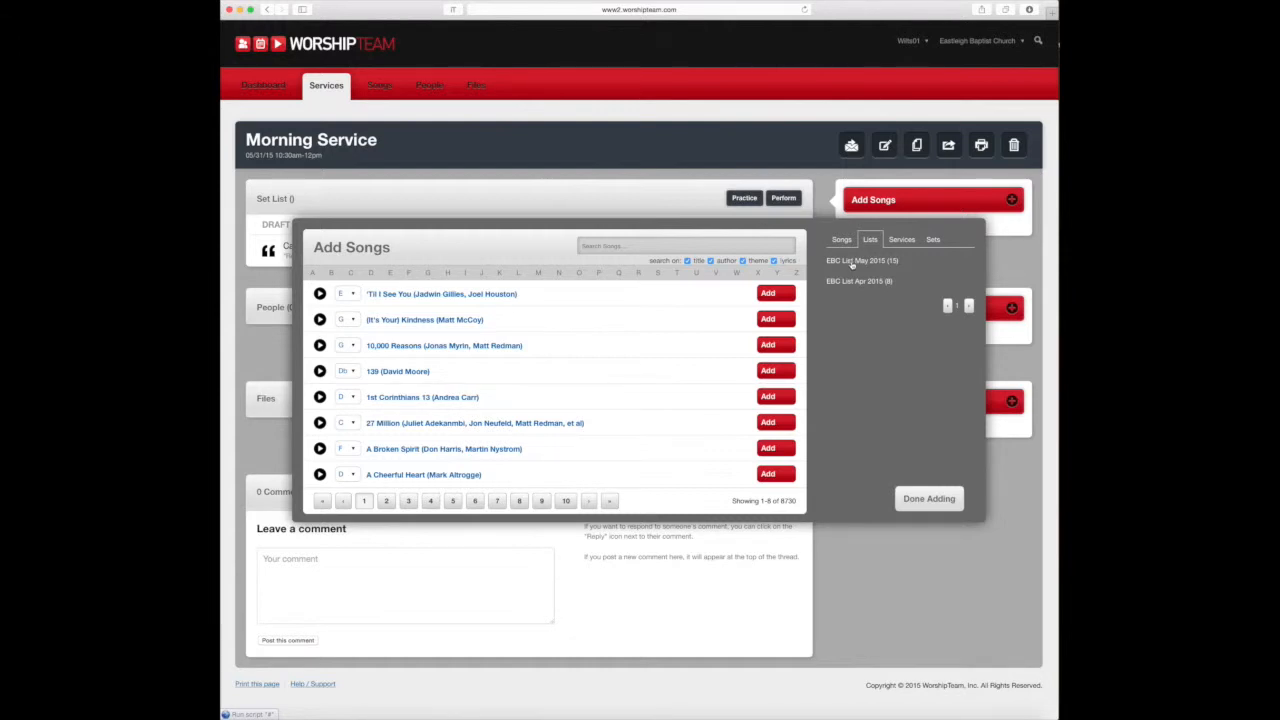
{"action": "left_click", "coordinate": [851, 262]}
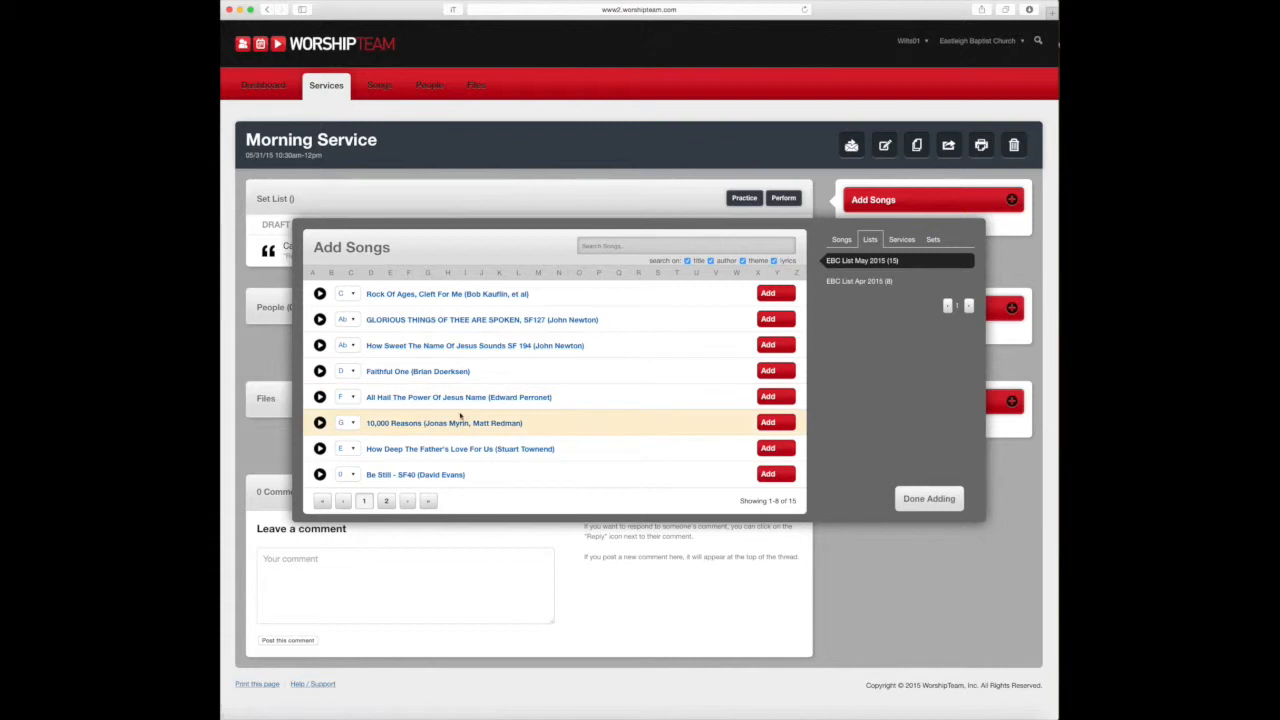
{"action": "left_click", "coordinate": [768, 423]}
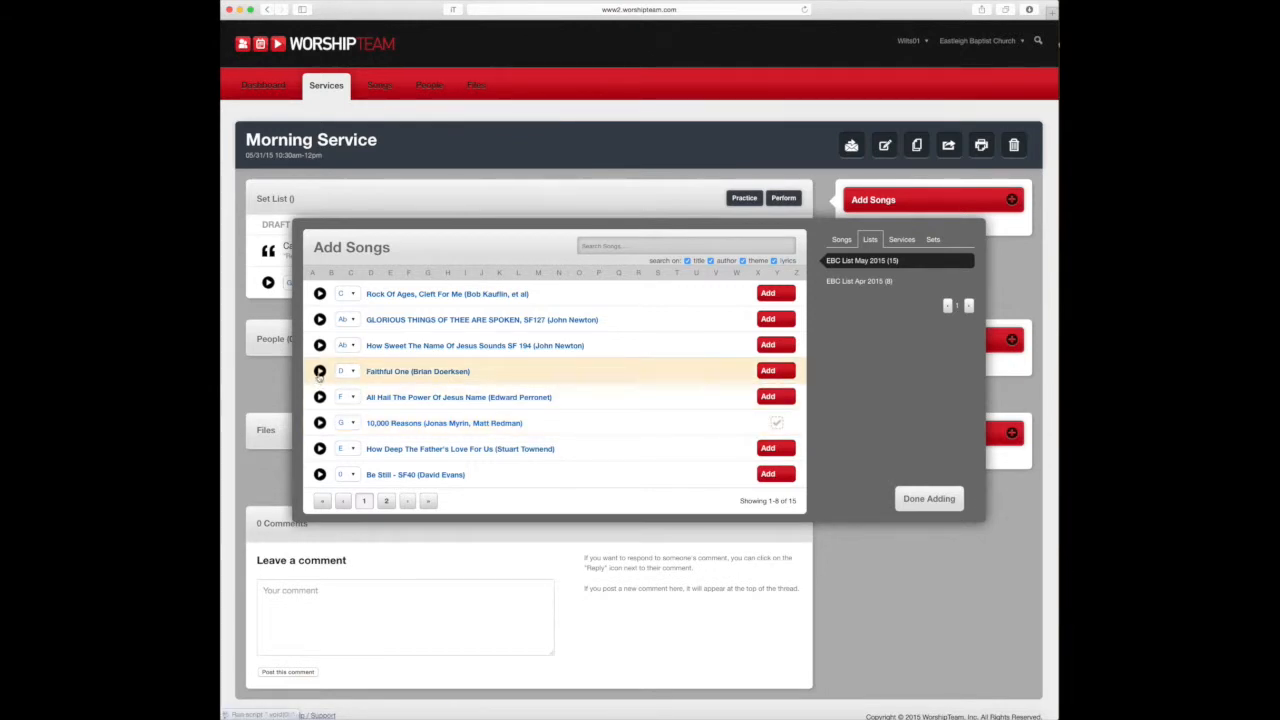
{"action": "left_click", "coordinate": [767, 372]}
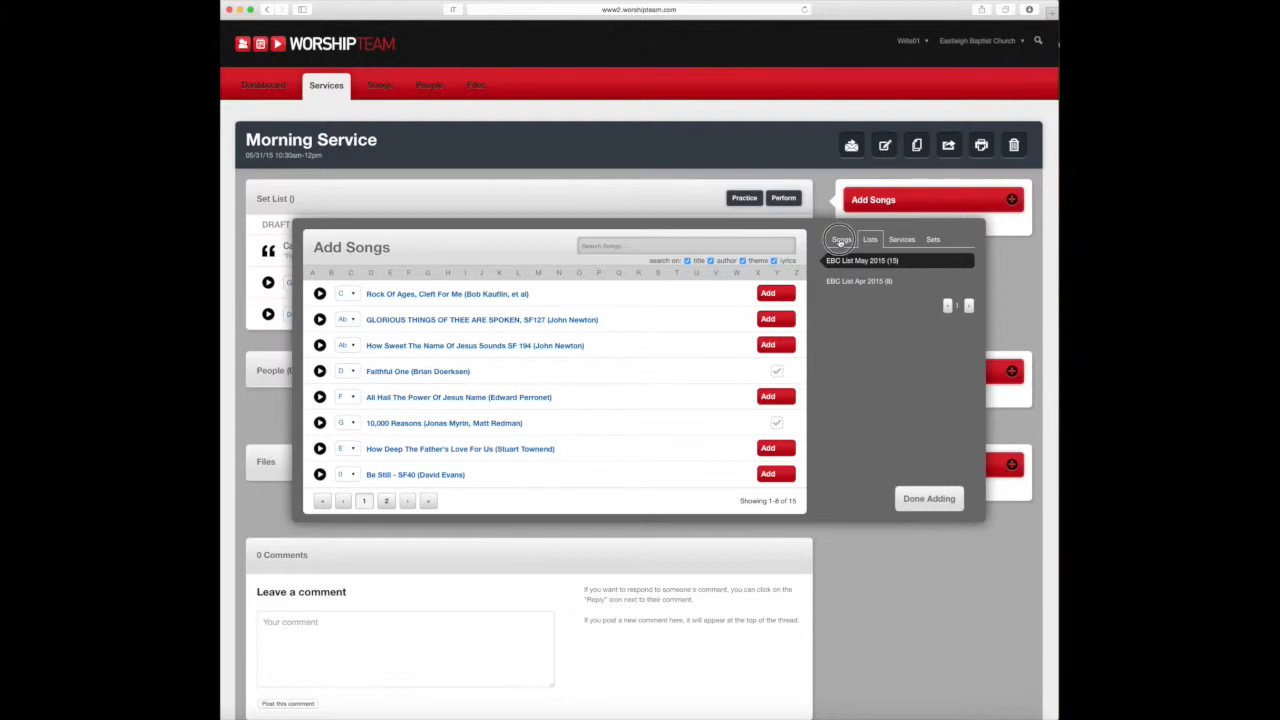
- Review the songs used in the 17 May 2015 AM and 29/3/2015 AM services, and finish adding songs
{"action": "left_click", "coordinate": [841, 241]}
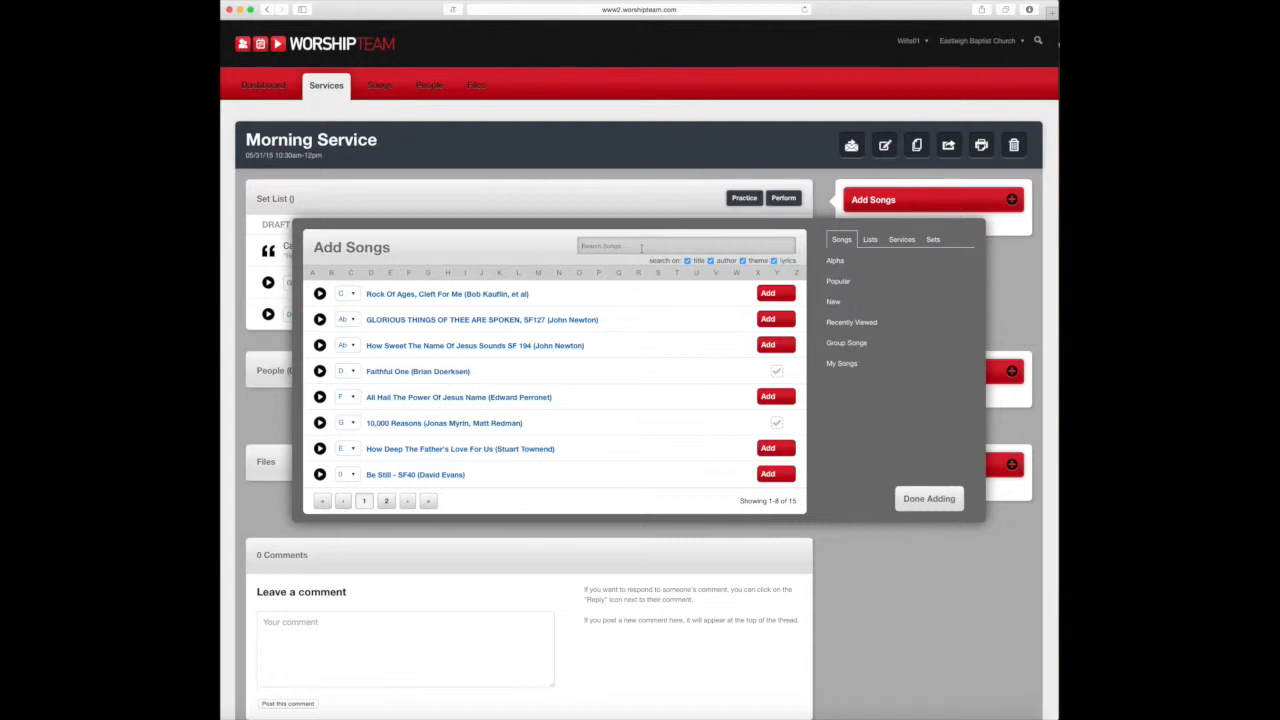
{"action": "left_click", "coordinate": [904, 241]}
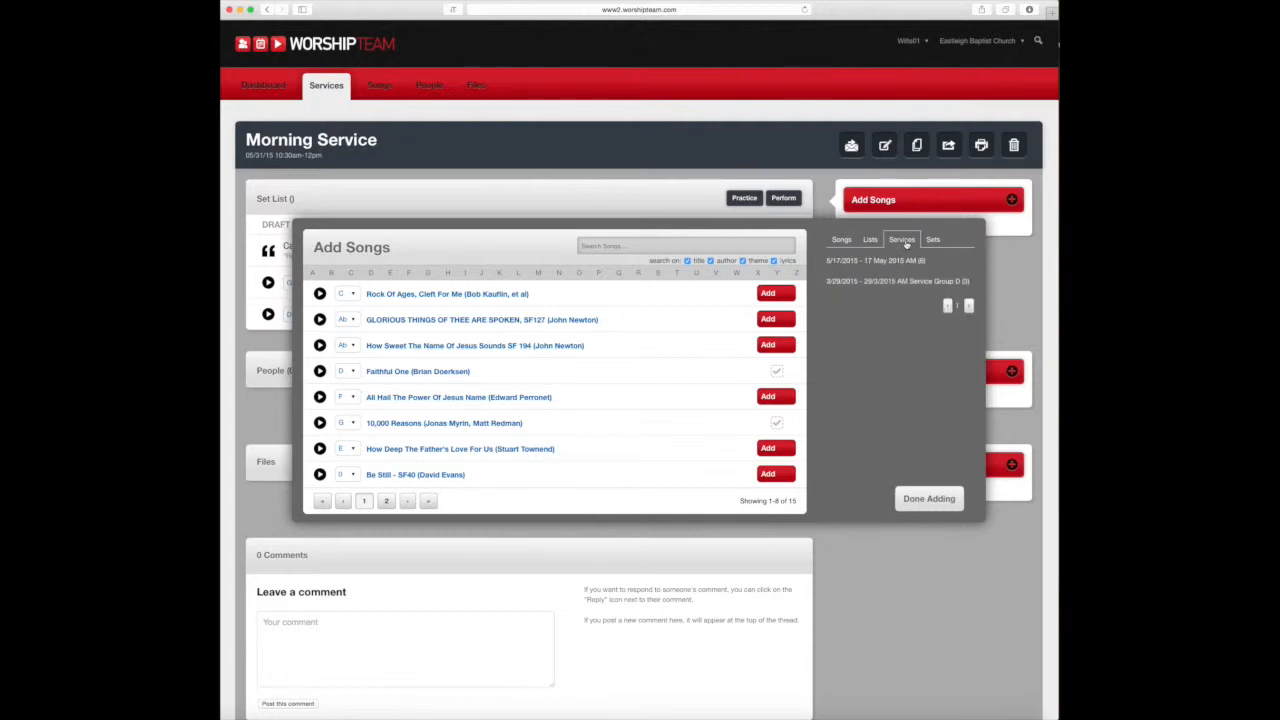
{"action": "left_click", "coordinate": [868, 263]}
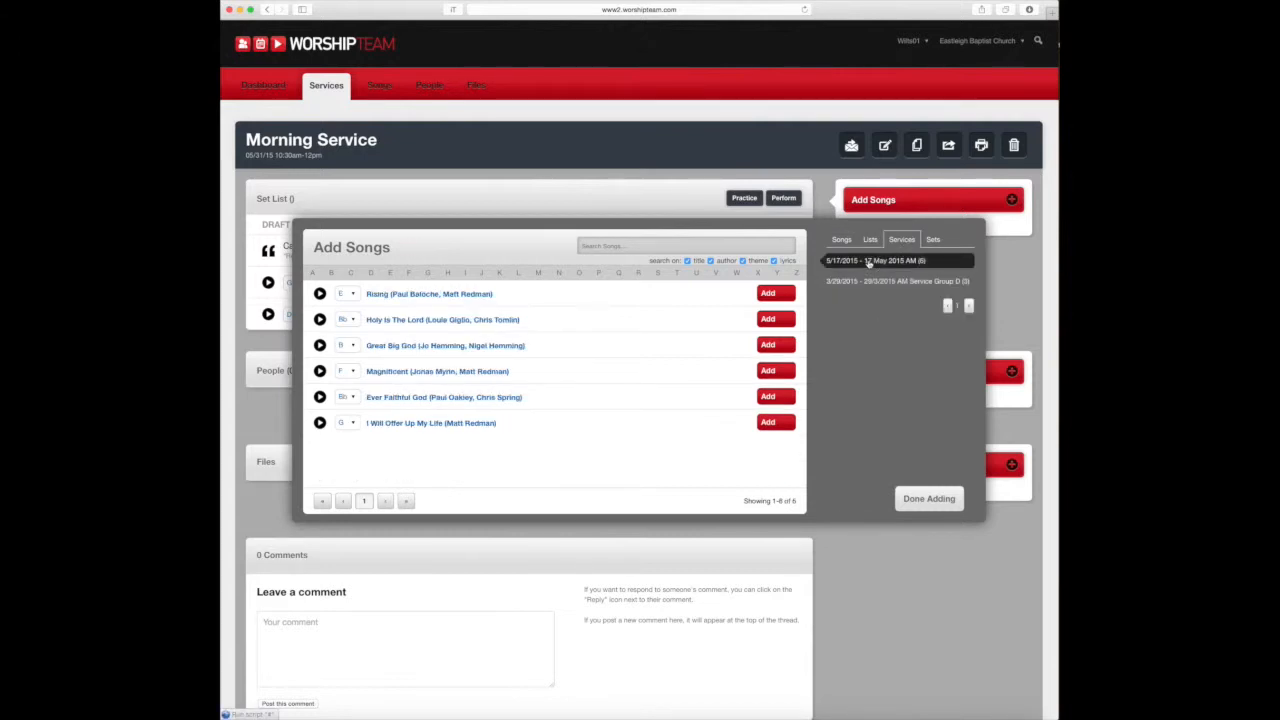
{"action": "left_click", "coordinate": [858, 282]}
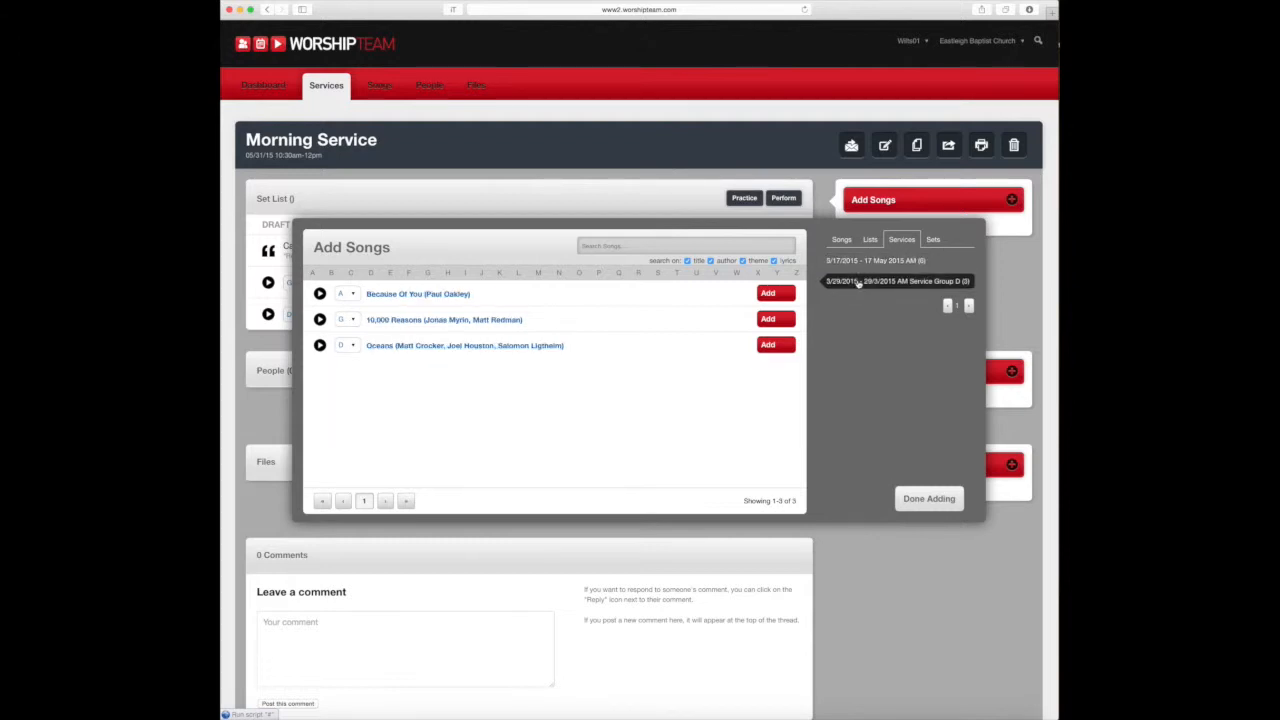
{"action": "left_click", "coordinate": [862, 262]}
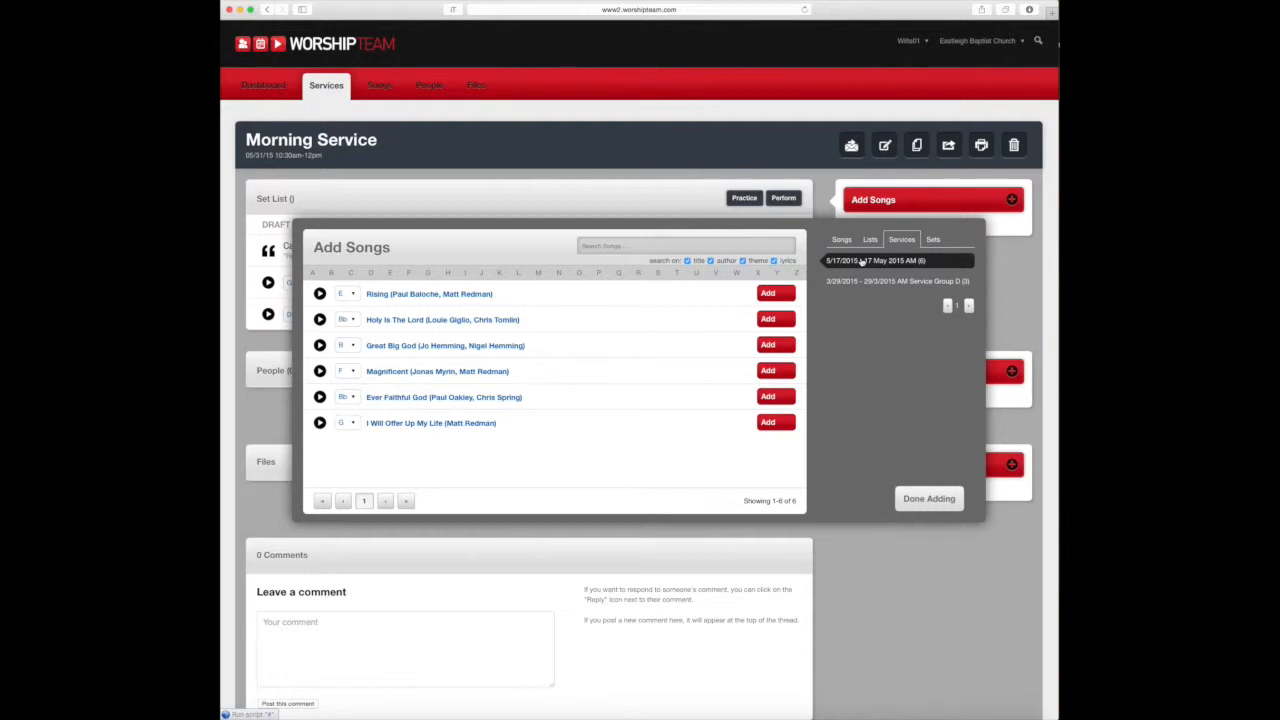
{"action": "left_click", "coordinate": [928, 498]}
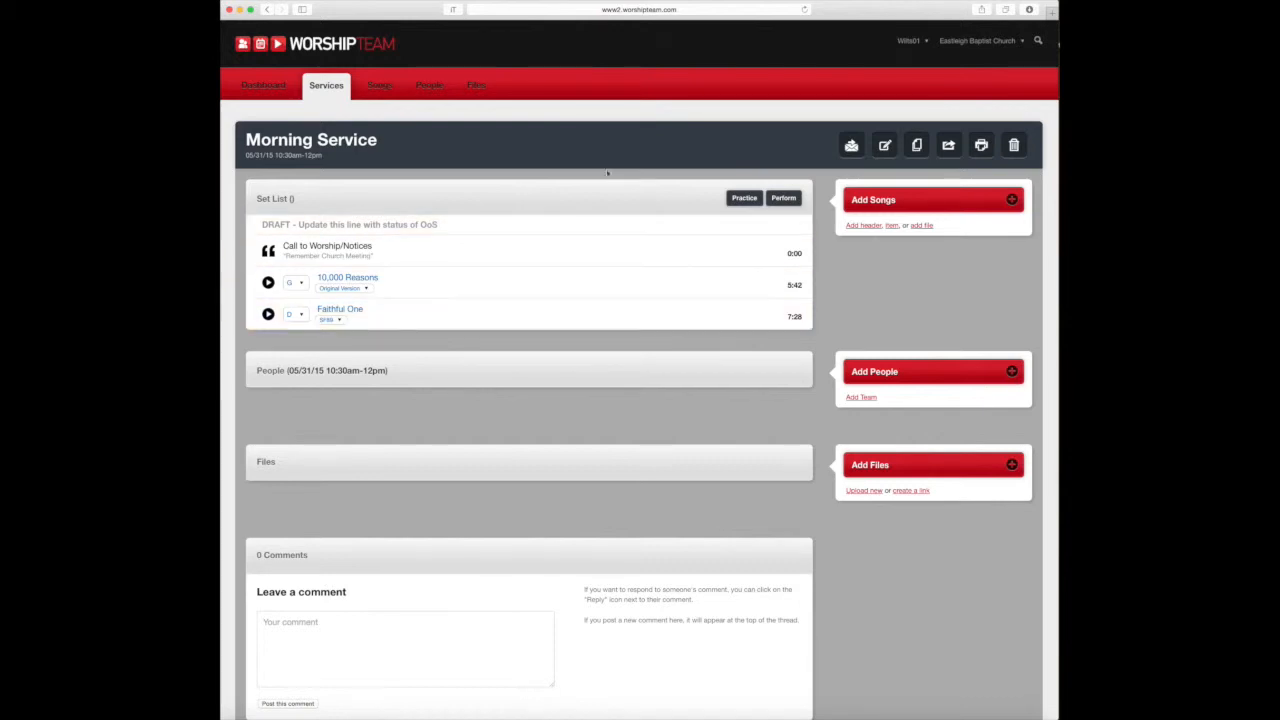
- Search the song library for "God of glory" with both an advanced lyrics search and the simple search
{"action": "left_click", "coordinate": [380, 87]}
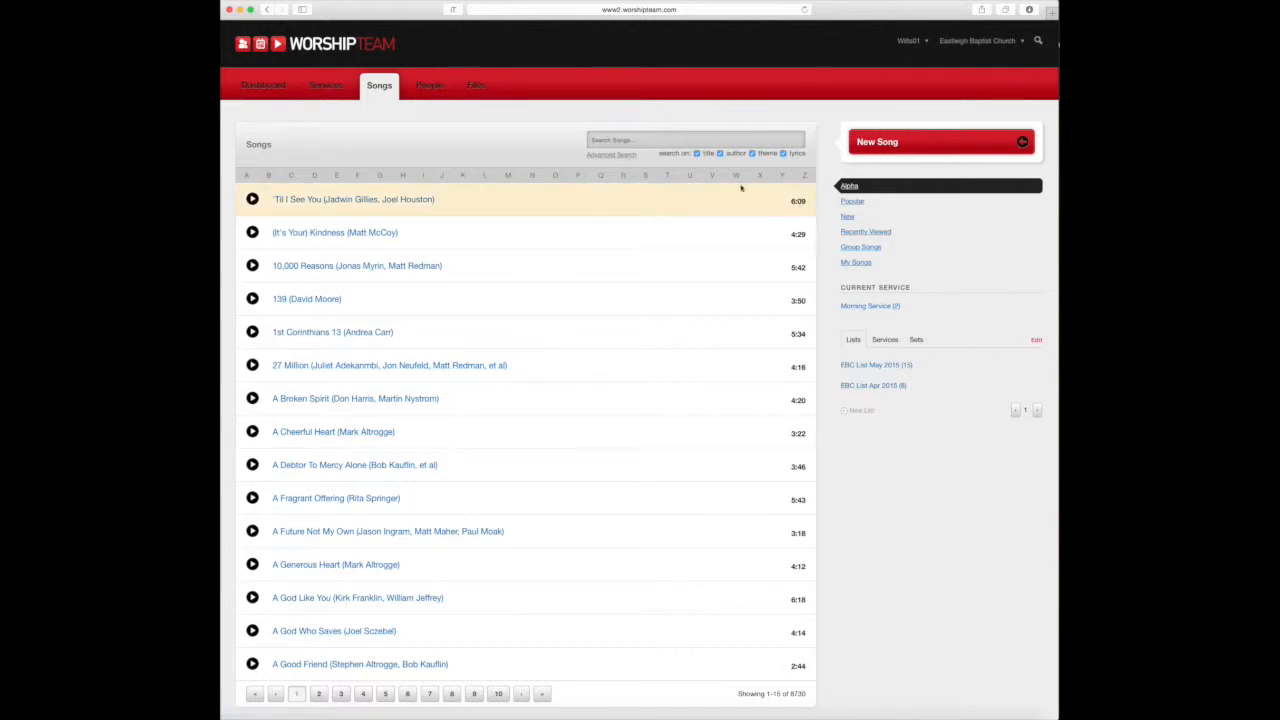
{"action": "left_click", "coordinate": [611, 155]}
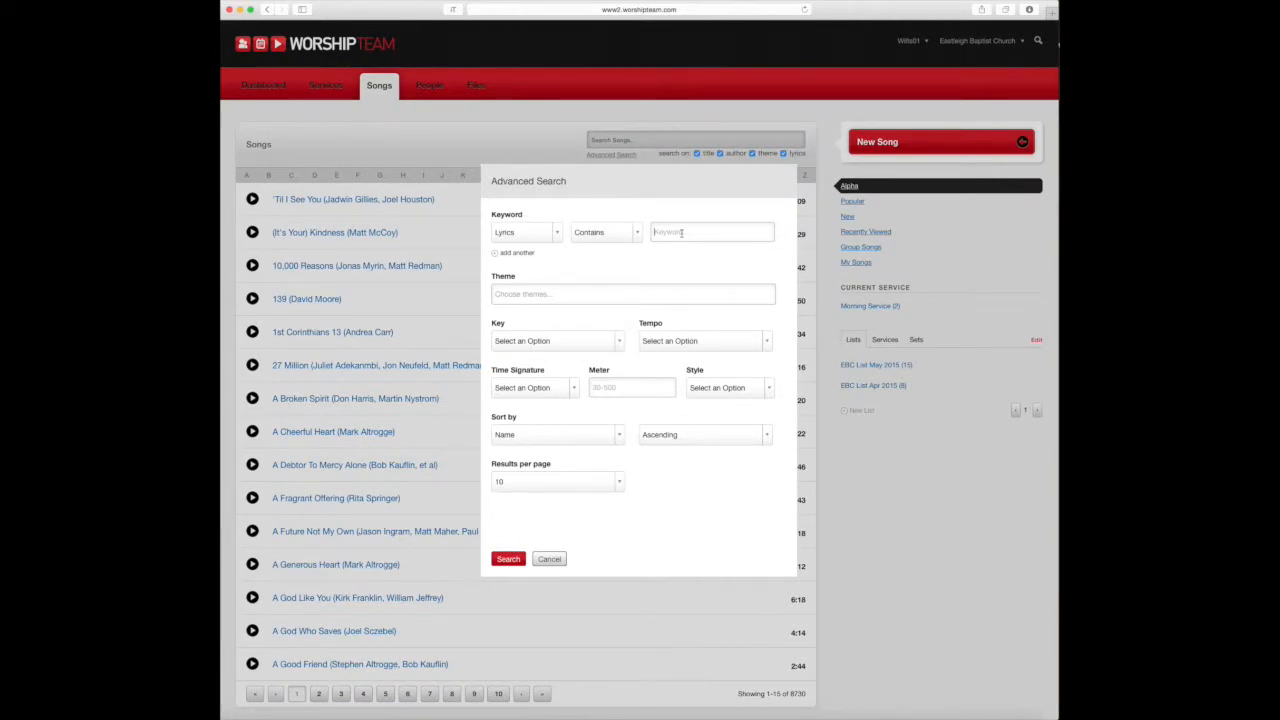
{"action": "type", "text": "God of glor"}
{"action": "left_click", "coordinate": [494, 256]}
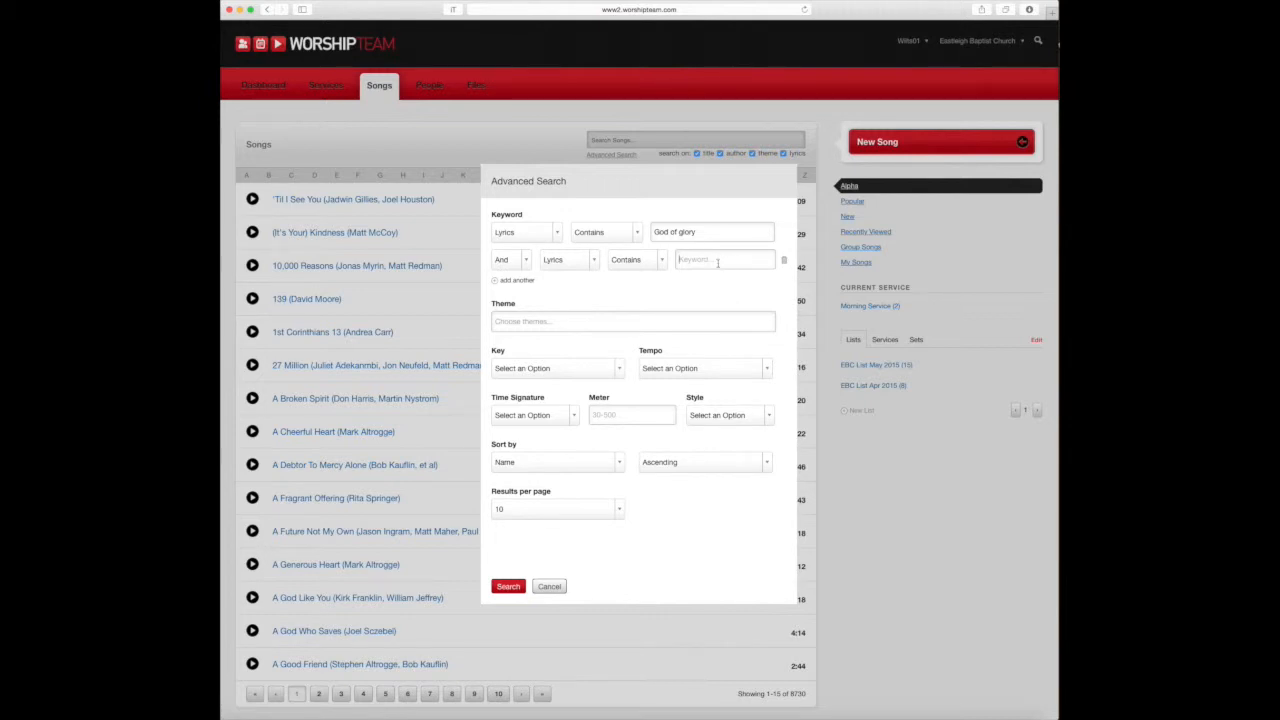
{"action": "left_click", "coordinate": [597, 259]}
{"action": "left_click", "coordinate": [666, 288]}
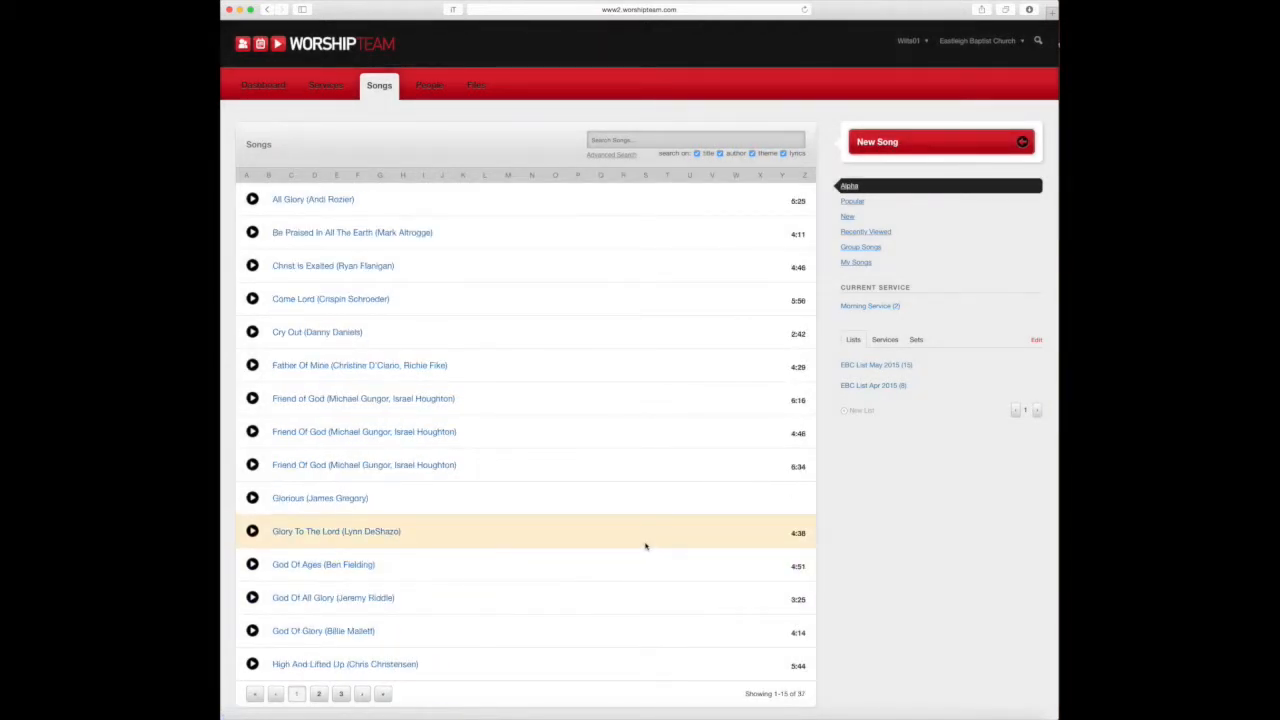
{"action": "scroll", "coordinate": [648, 568], "scroll_direction": "down", "scroll_amount": 2}
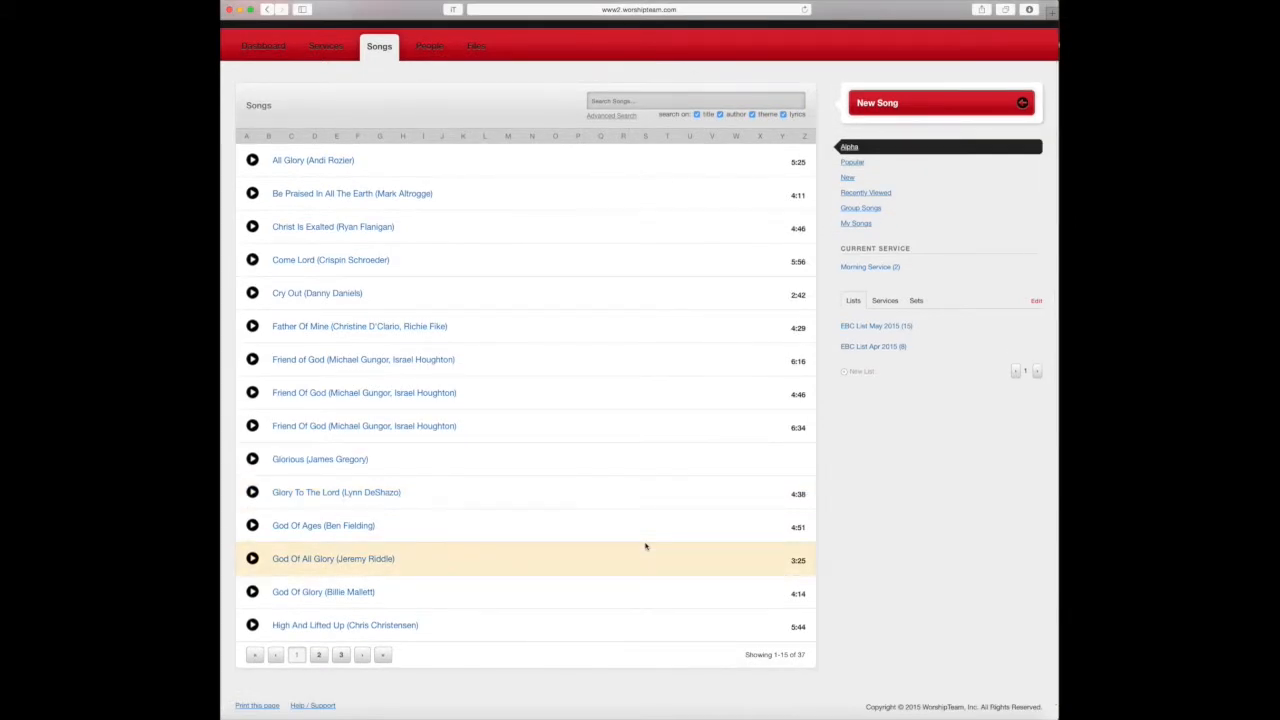
{"action": "scroll", "coordinate": [645, 546], "scroll_direction": "up", "scroll_amount": 2}
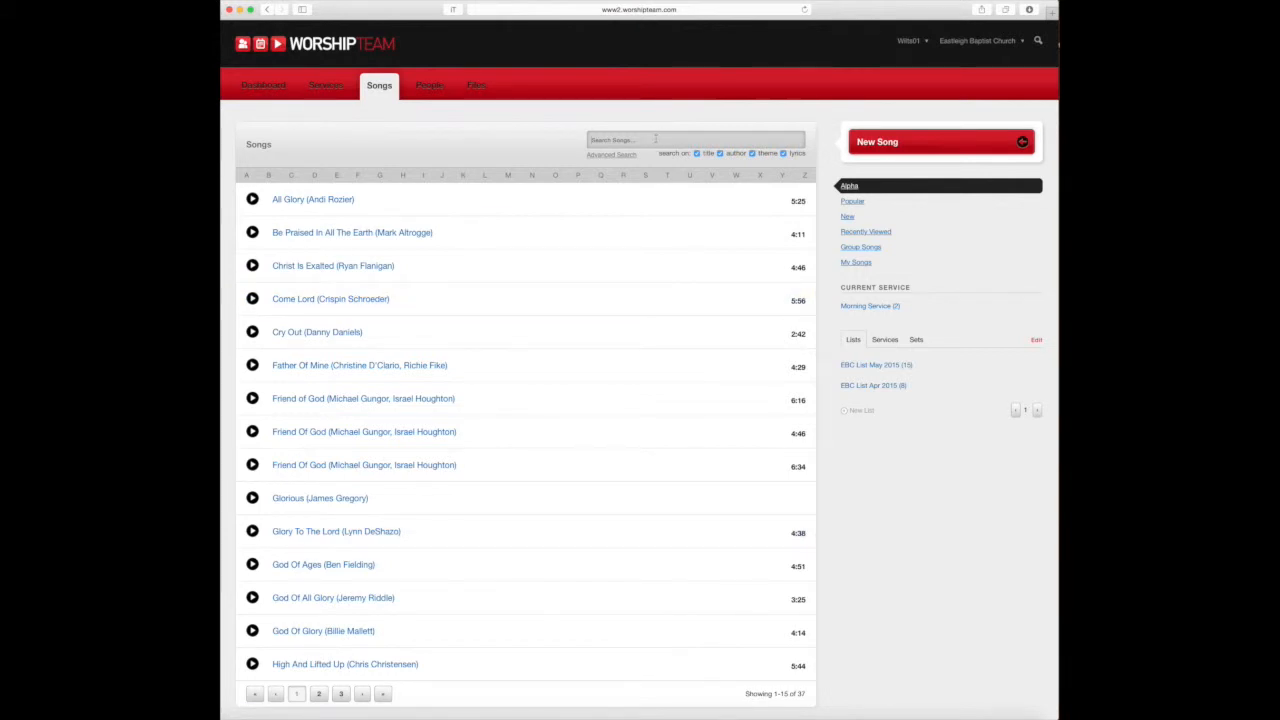
{"action": "left_click", "coordinate": [656, 139]}
{"action": "type", "text": "God of glory"}
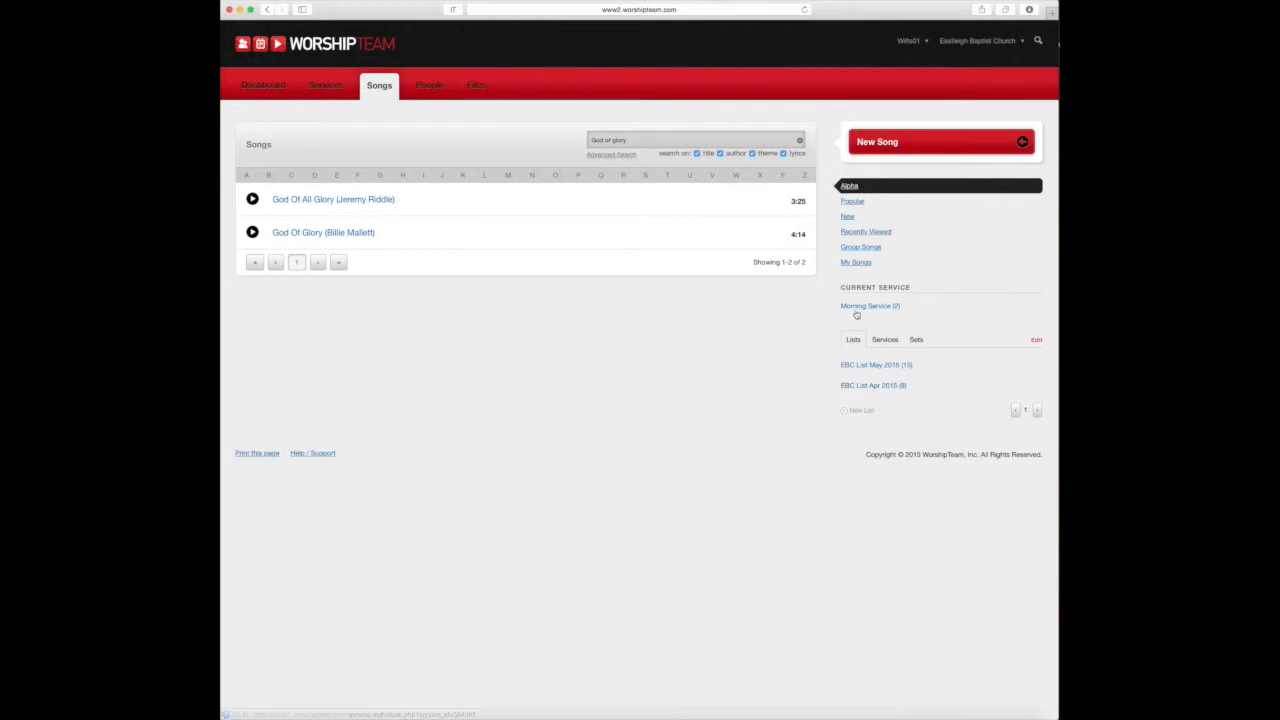
- Open Hallelujah (Your Love Is Amazing) from EBC List Apr 2015 and review its chord sheet and available keys
{"action": "left_click", "coordinate": [849, 386]}
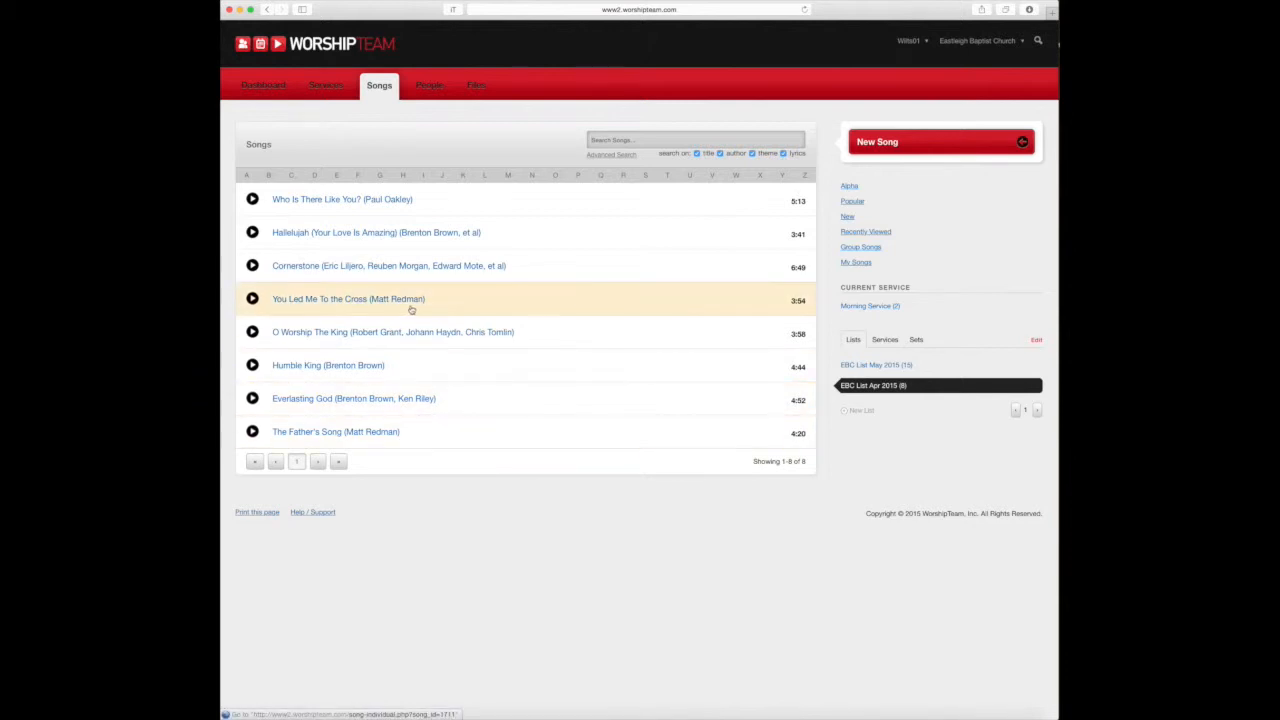
{"action": "left_click", "coordinate": [345, 236]}
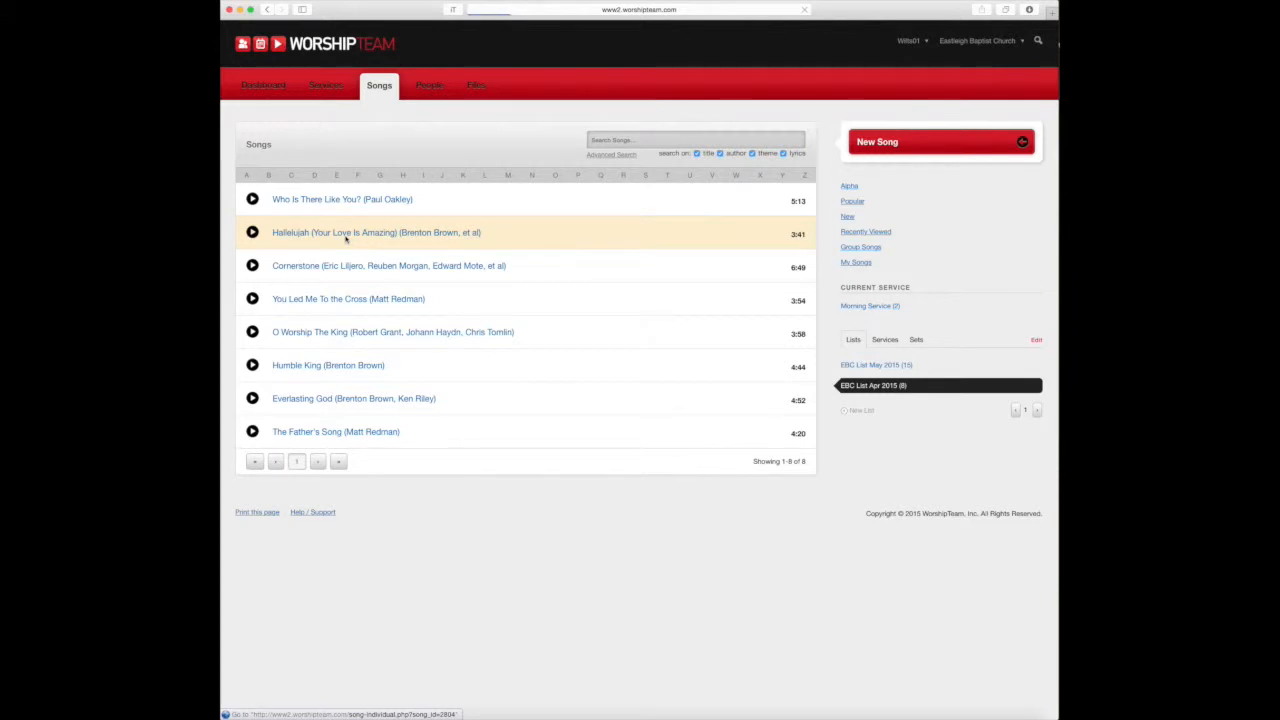
{"action": "scroll", "coordinate": [586, 352], "scroll_direction": "down", "scroll_amount": 3}
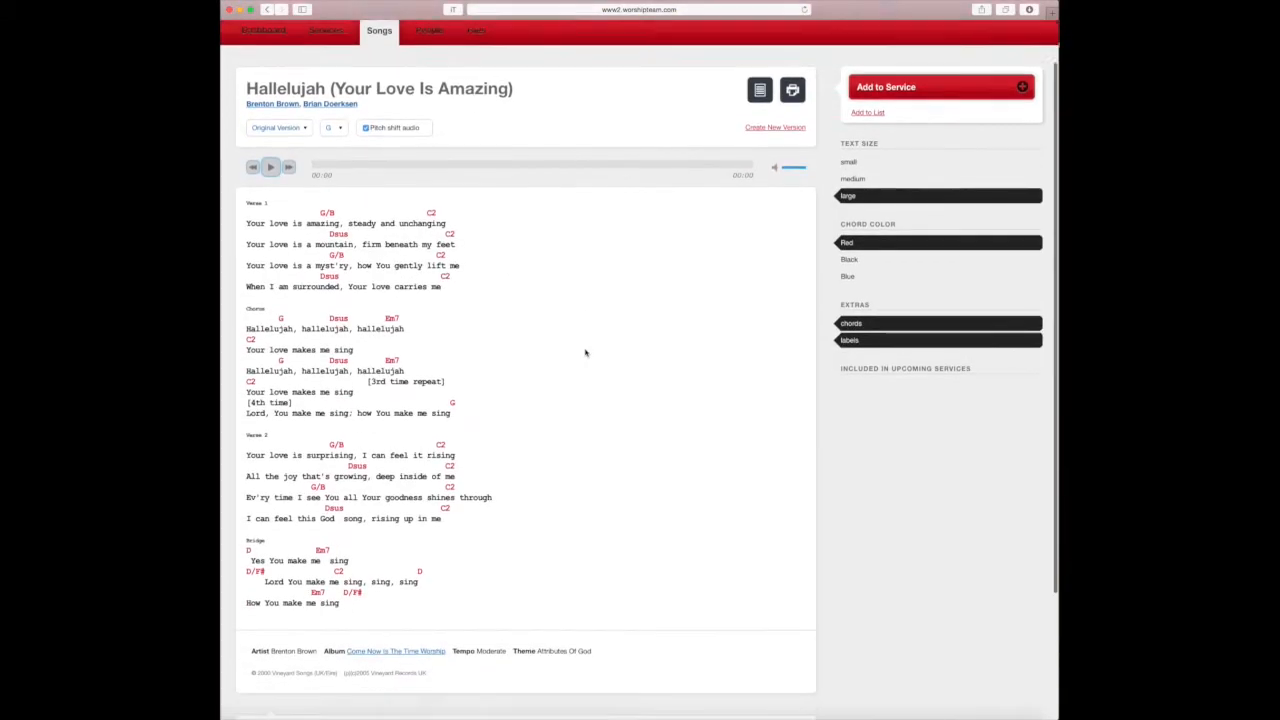
{"action": "scroll", "coordinate": [586, 352], "scroll_direction": "up", "scroll_amount": 1}
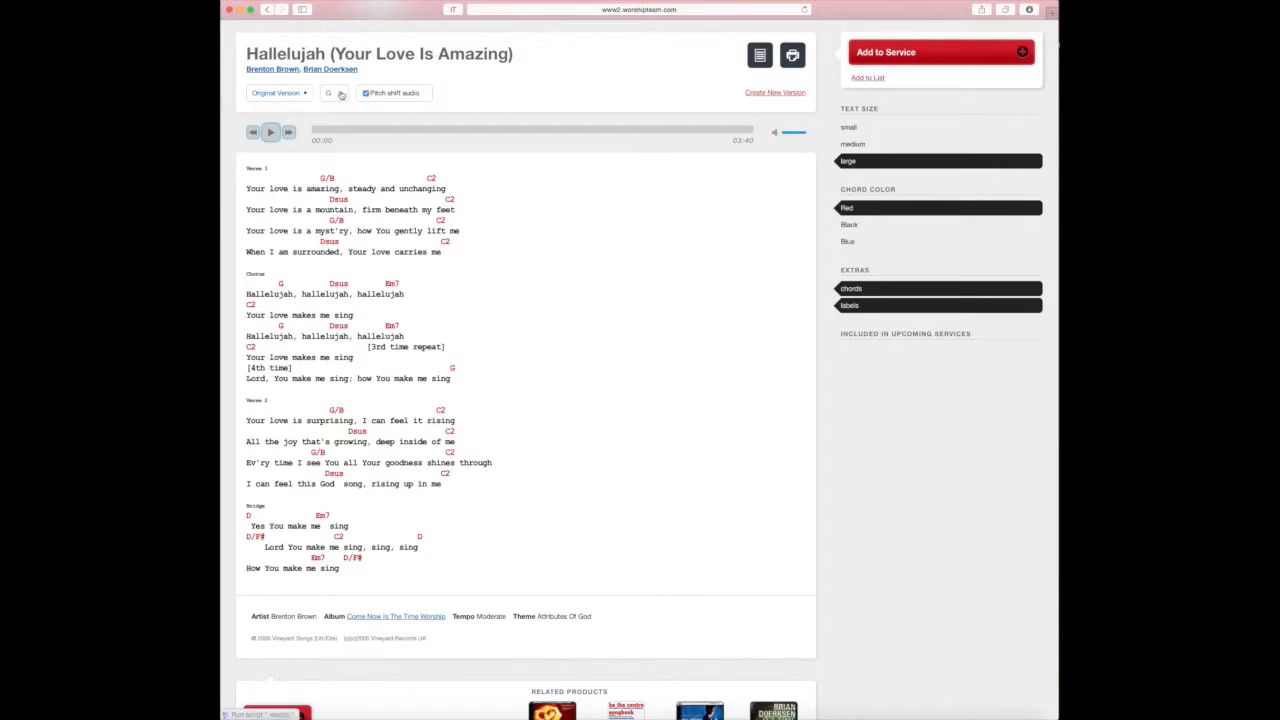
{"action": "left_click", "coordinate": [341, 94]}
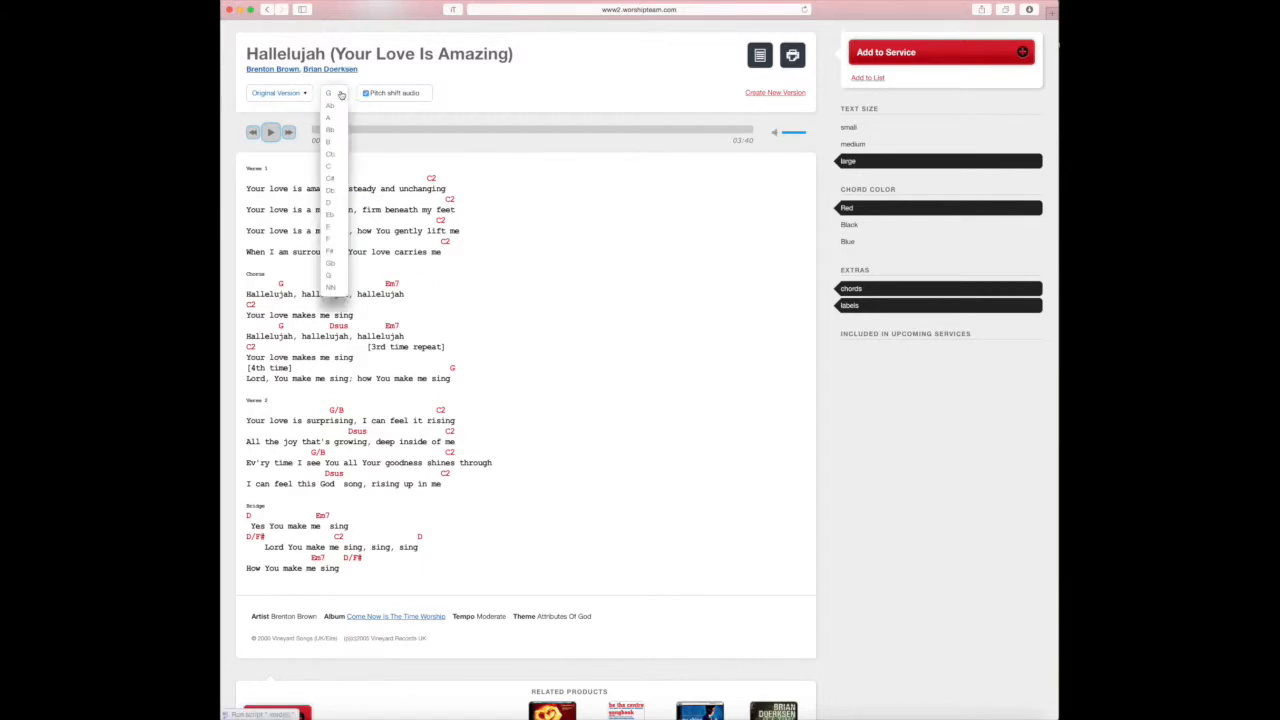
{"action": "left_click", "coordinate": [341, 95]}
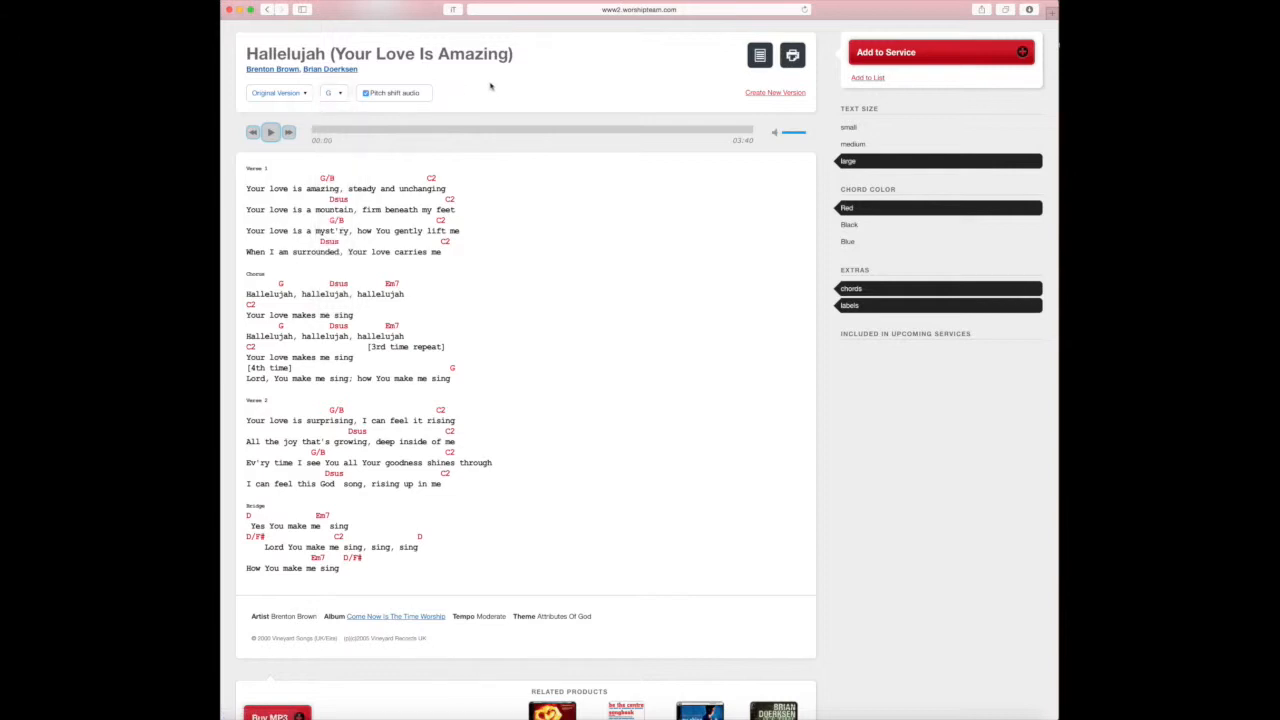
{"action": "scroll", "coordinate": [284, 142], "scroll_direction": "up", "scroll_amount": 3}
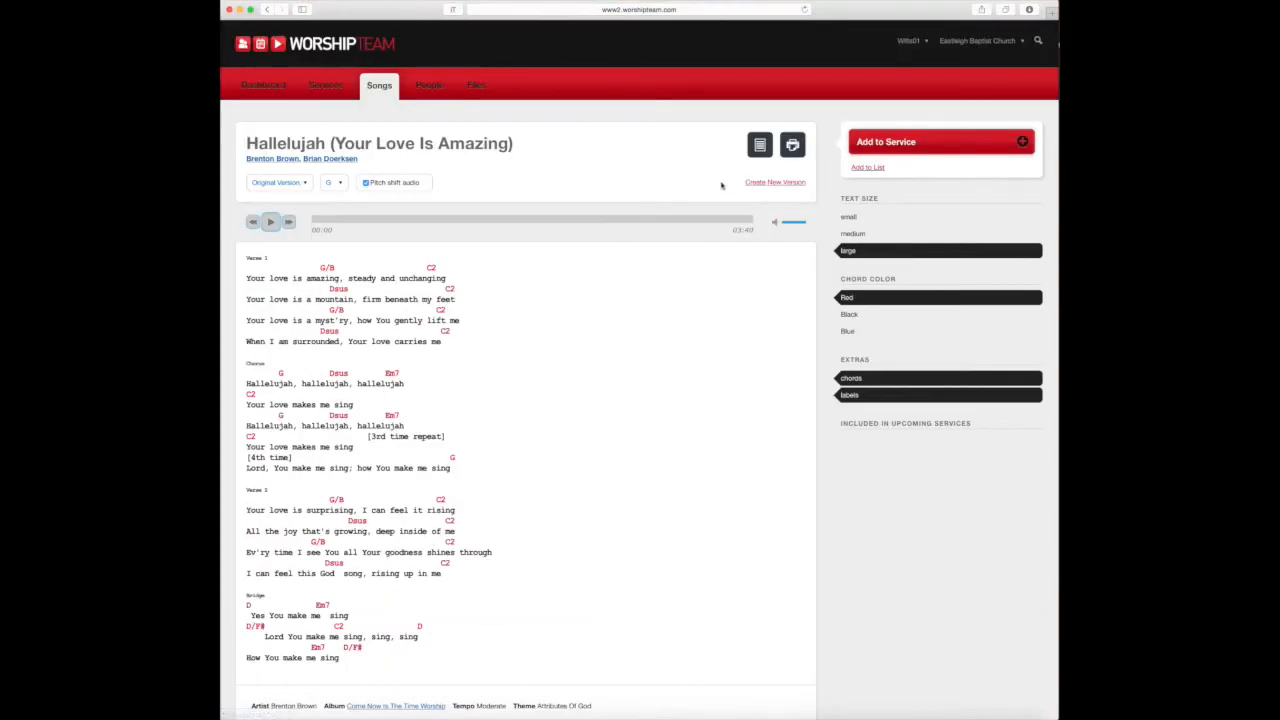
- Add Hallelujah (Your Love Is Amazing) to the Morning Service dated 2015-05-31
{"action": "left_click", "coordinate": [887, 142]}
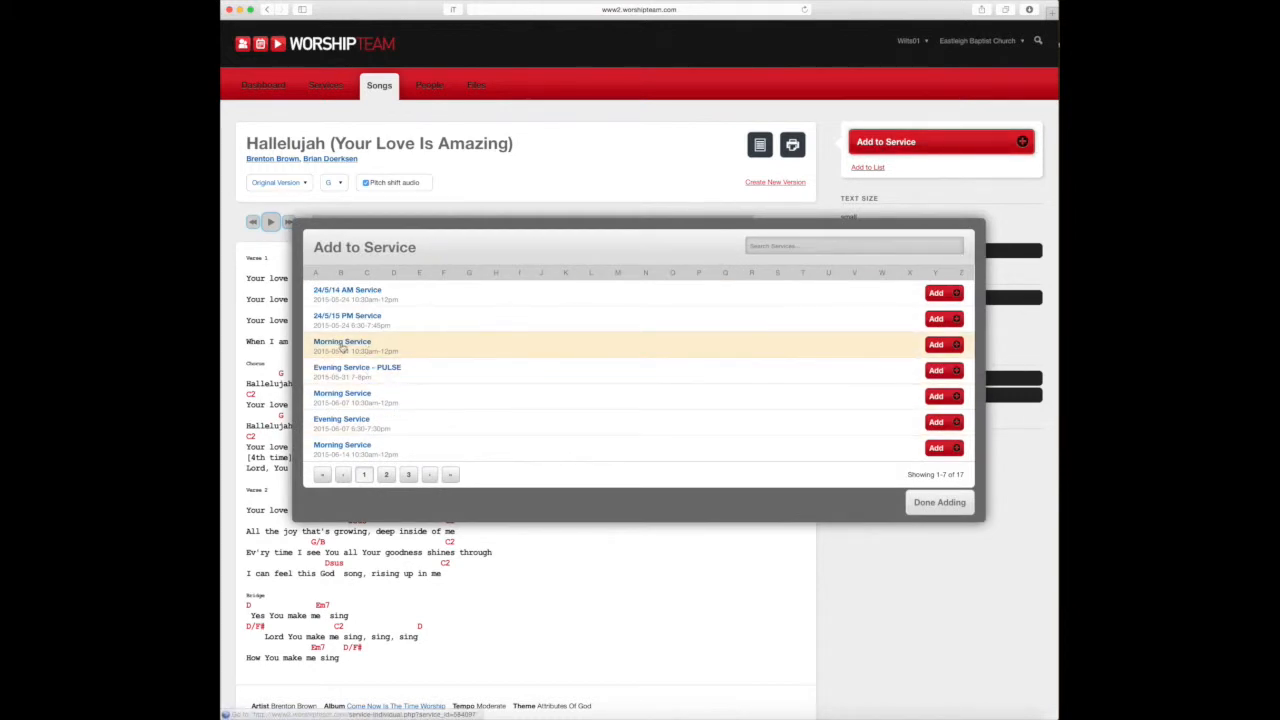
{"action": "left_click", "coordinate": [936, 345]}
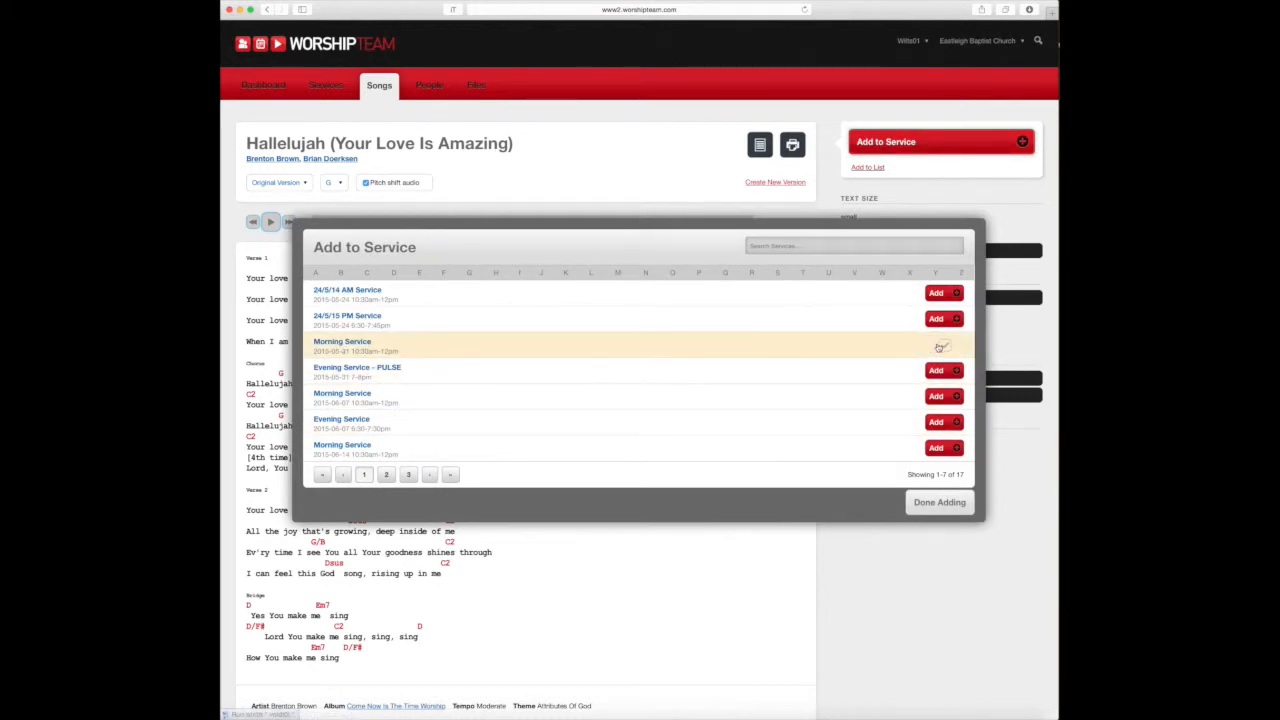
{"action": "left_click", "coordinate": [938, 505]}
- Move Hallelujah (Your Love Is Amazing) above Faithful One in the set list and switch 10,000 Reasons to version SF 2251
{"action": "left_click_drag", "start_coordinate": [480, 349], "coordinate": [497, 317]}
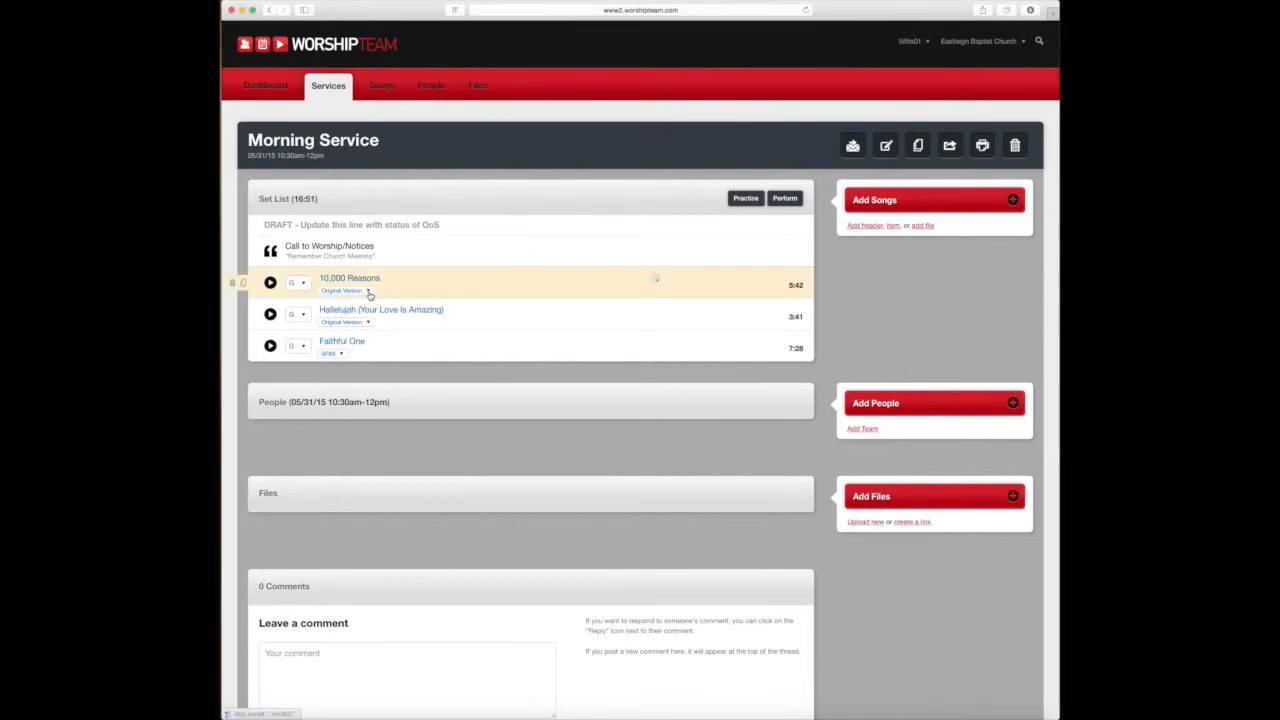
{"action": "left_click", "coordinate": [369, 293]}
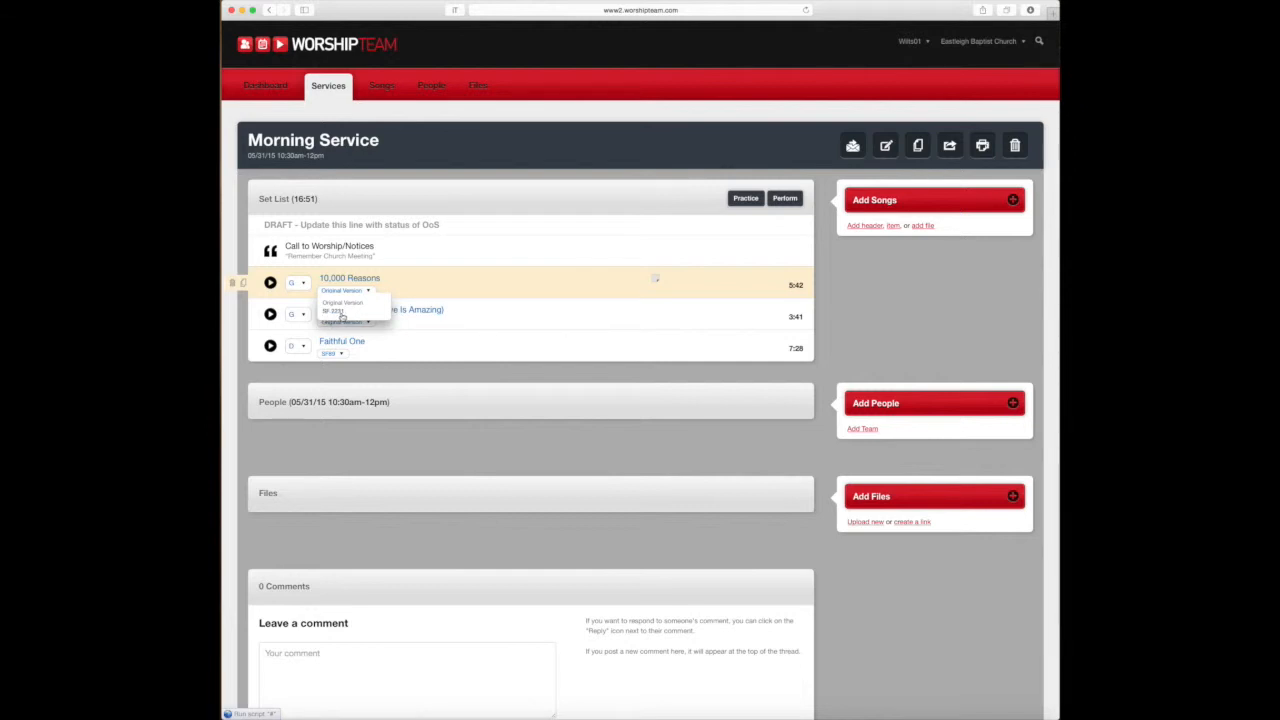
{"action": "left_click", "coordinate": [340, 314]}
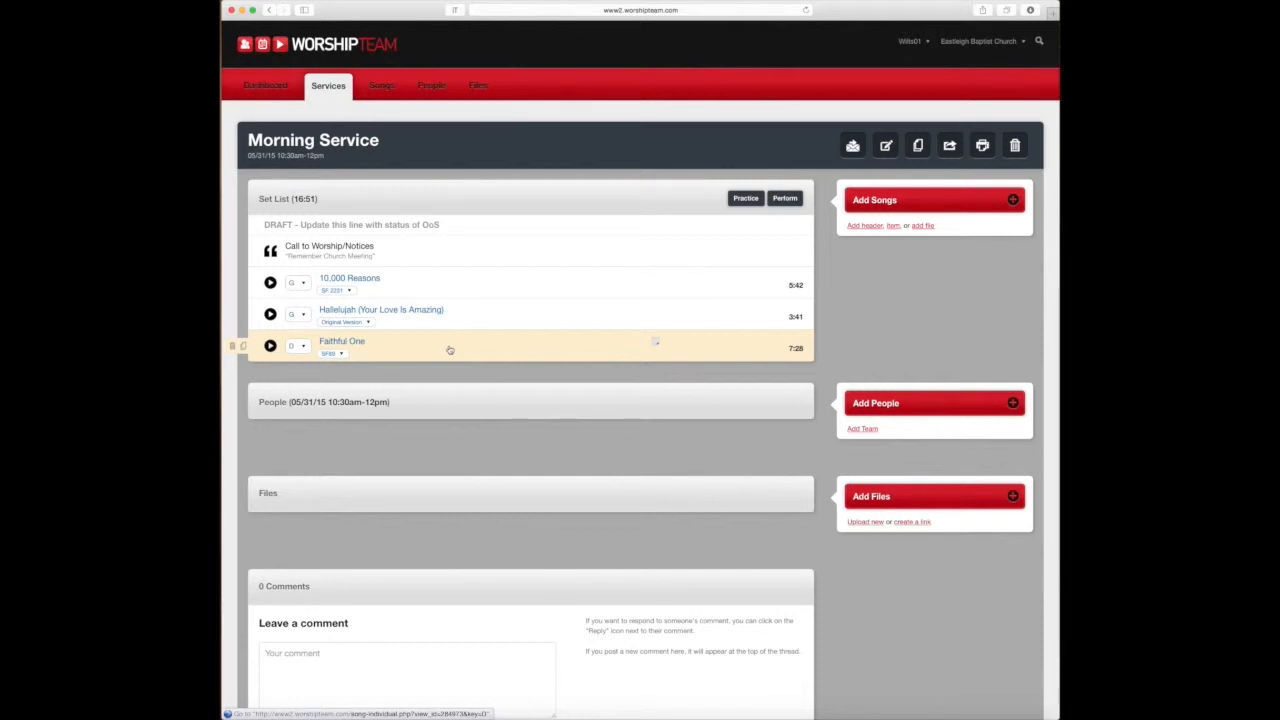
- Switch Hallelujah (Your Love Is Amazing) in the set list to version SF1676
{"action": "left_click", "coordinate": [366, 322]}
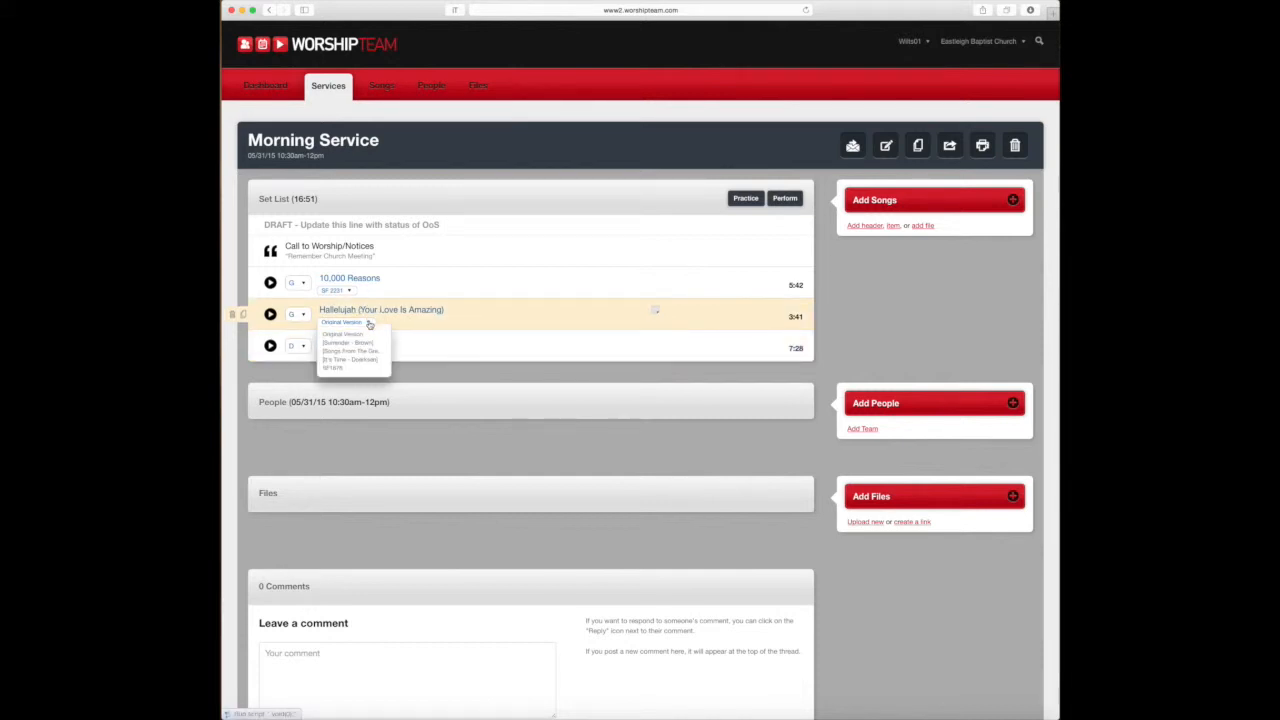
{"action": "left_click", "coordinate": [339, 369]}
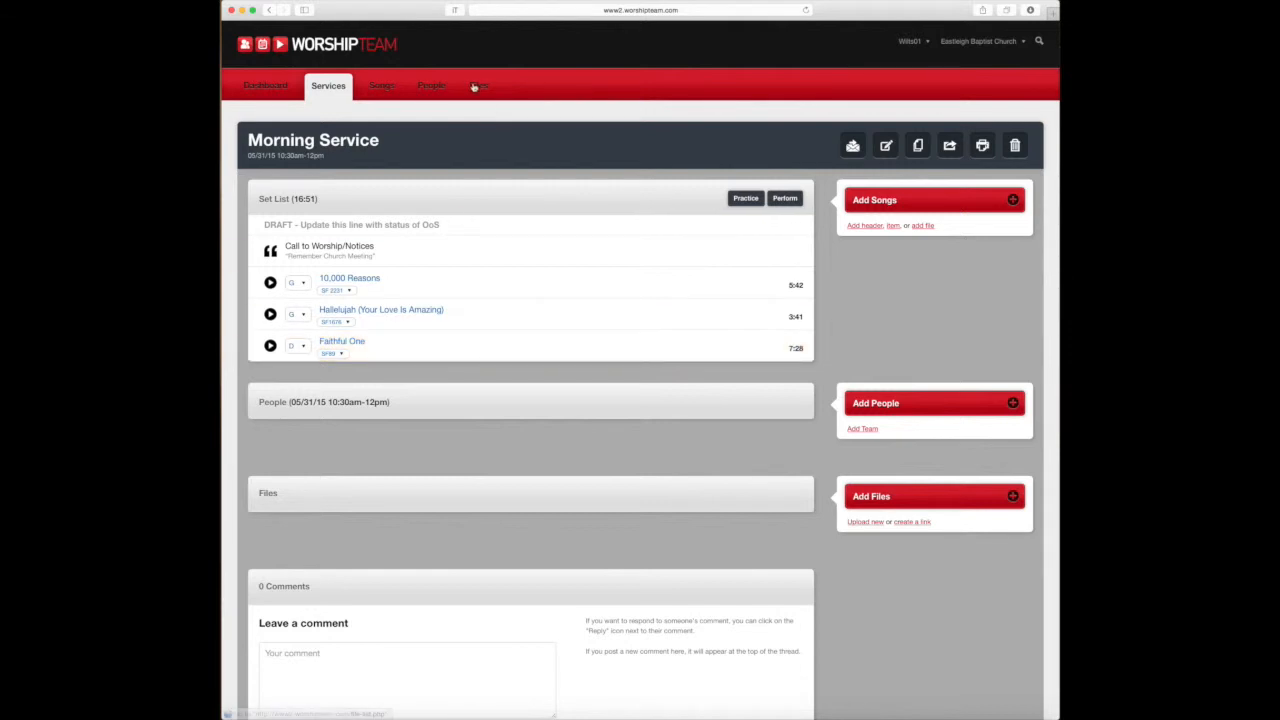
- Open the Songs of Fellowship 4 Words file from the church's files and browse its lyrics to song 1695
{"action": "left_click", "coordinate": [479, 88]}
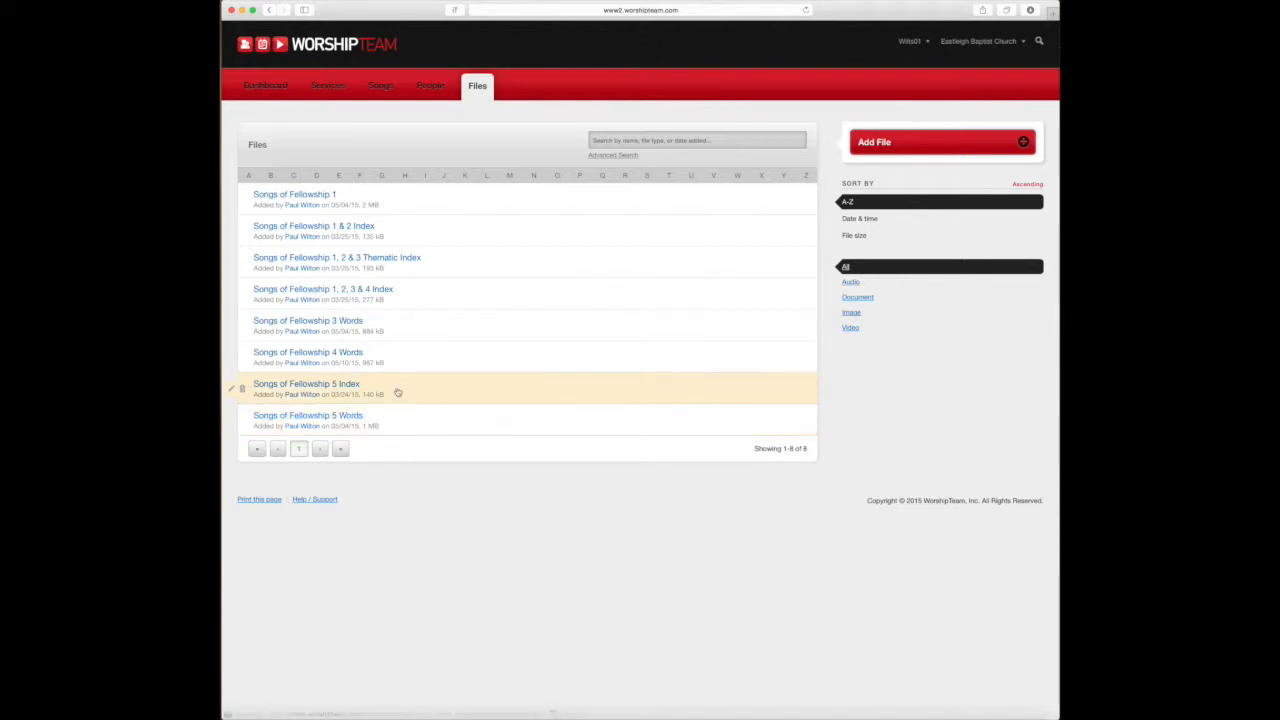
{"action": "left_click", "coordinate": [330, 353]}
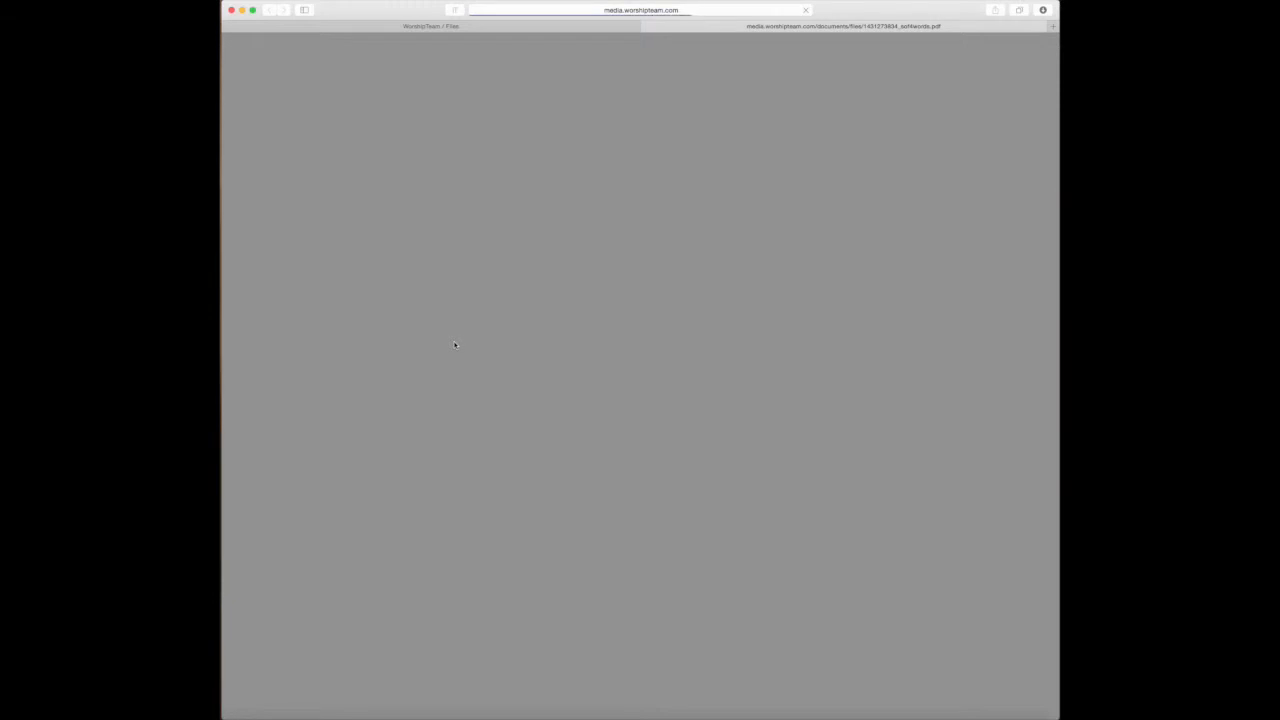
{"action": "scroll", "coordinate": [499, 341], "scroll_direction": "down", "scroll_amount": 1}
{"action": "scroll", "coordinate": [499, 341], "scroll_direction": "down", "scroll_amount": 10}
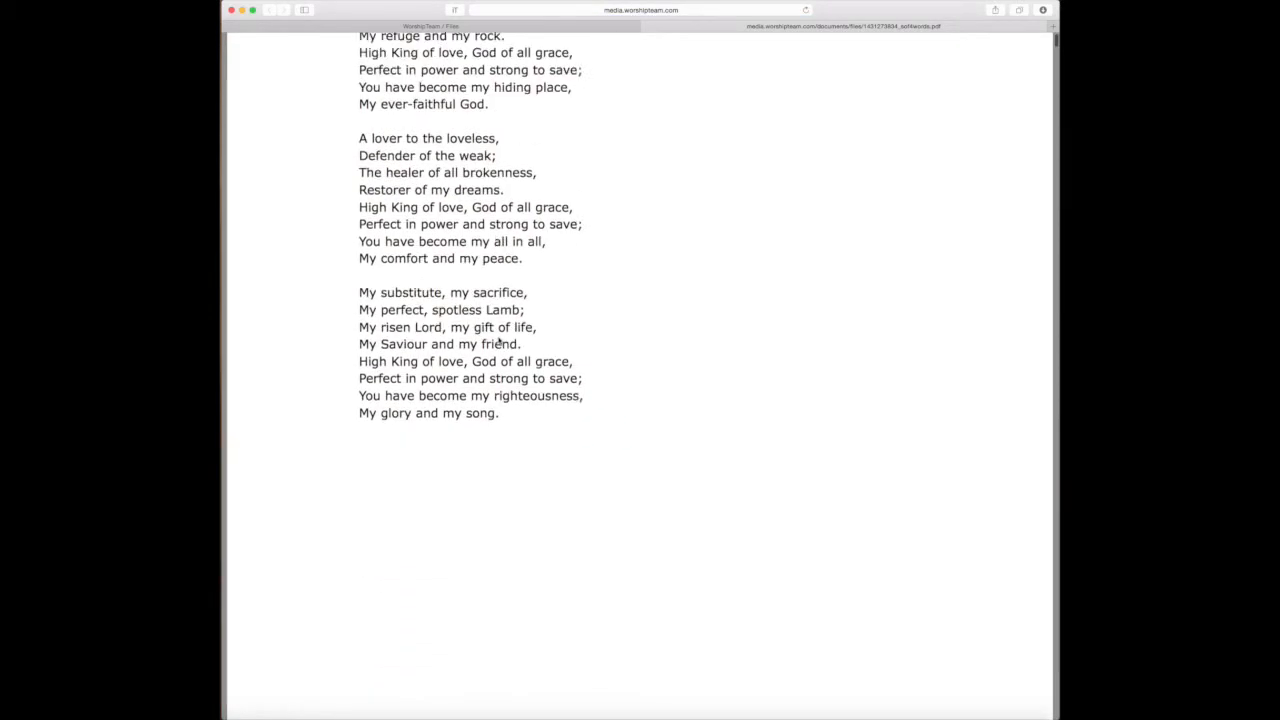
{"action": "scroll", "coordinate": [499, 341], "scroll_direction": "down", "scroll_amount": 10}
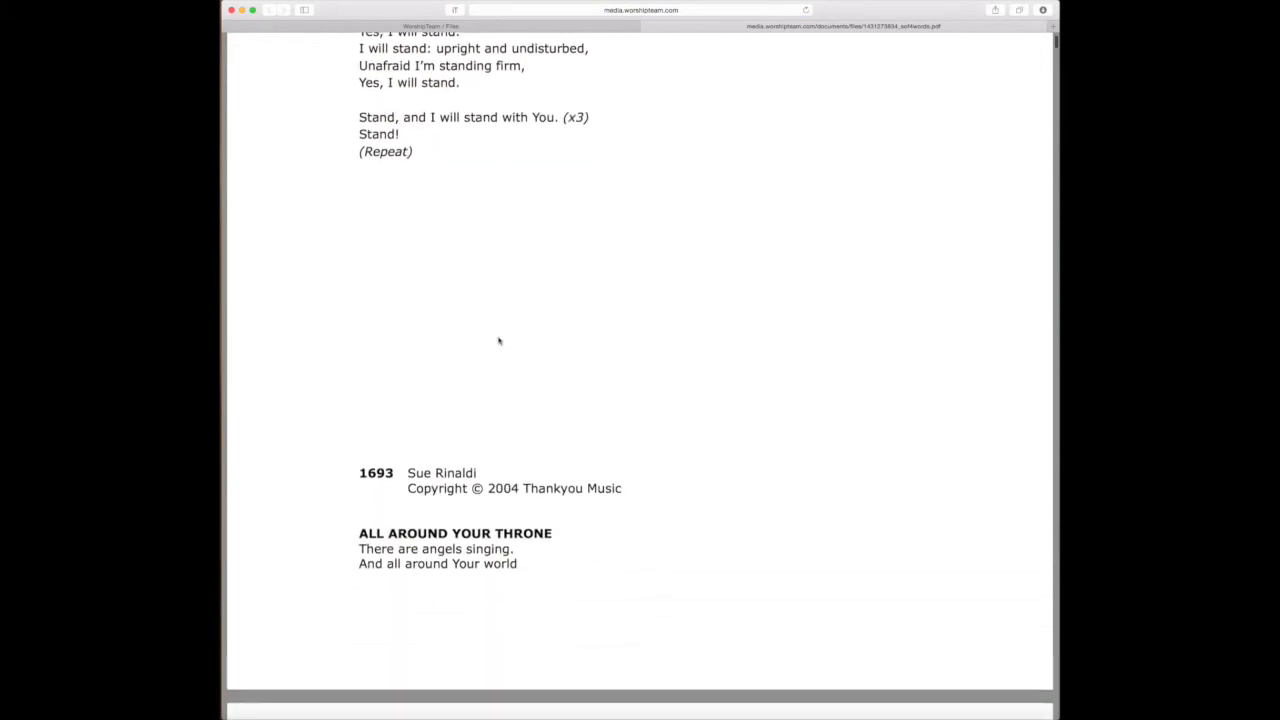
{"action": "scroll", "coordinate": [499, 341], "scroll_direction": "up", "scroll_amount": 5}
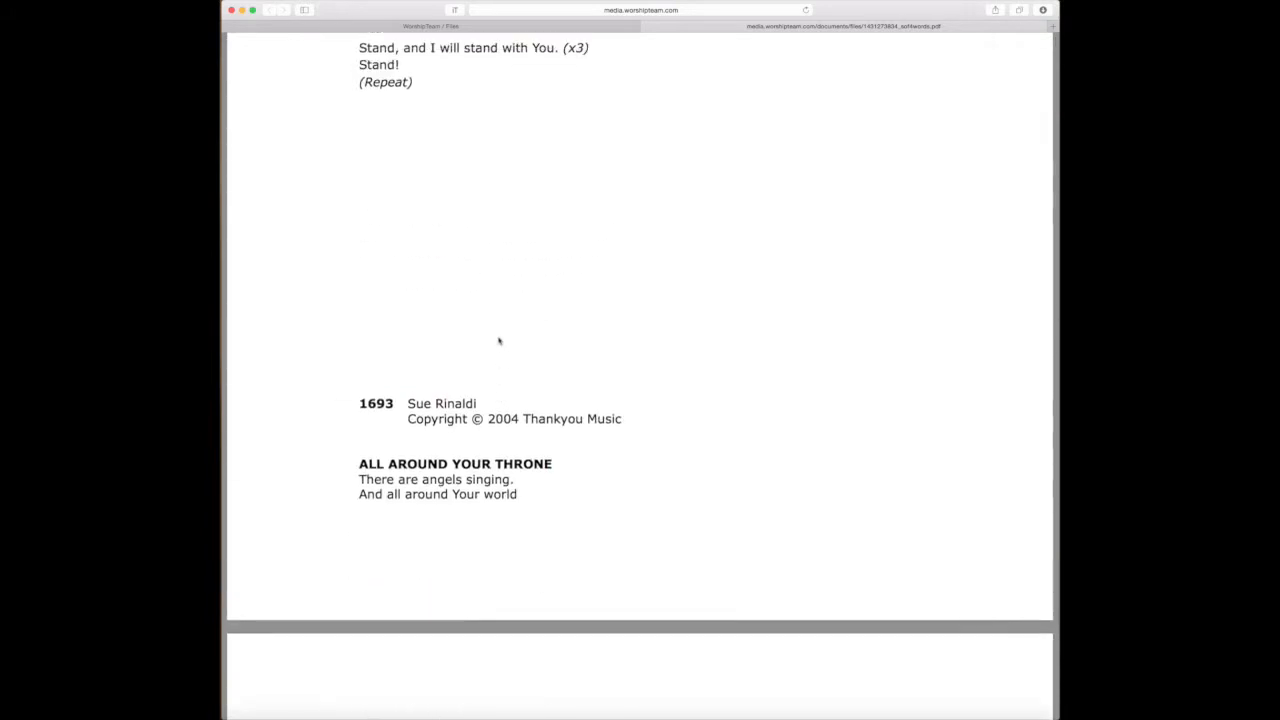
{"action": "scroll", "coordinate": [499, 341], "scroll_direction": "down", "scroll_amount": 10}
{"action": "scroll", "coordinate": [499, 341], "scroll_direction": "down", "scroll_amount": 10}
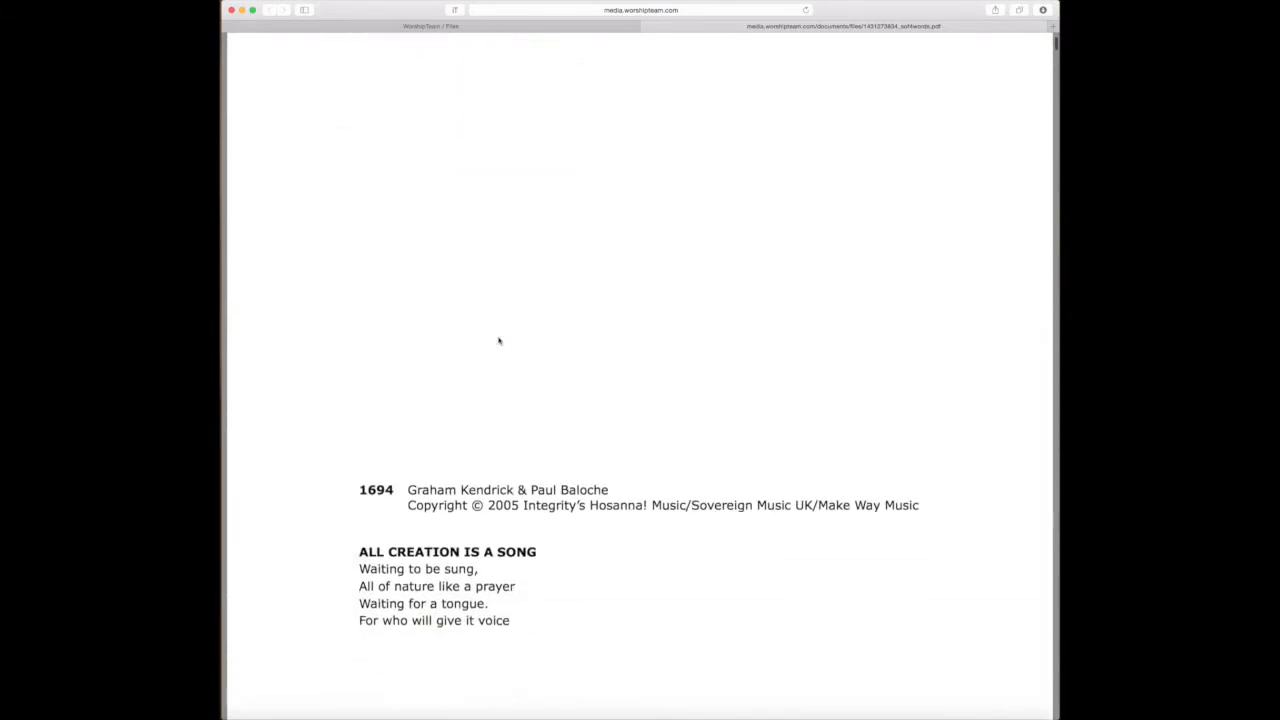
{"action": "scroll", "coordinate": [499, 341], "scroll_direction": "down", "scroll_amount": 8}
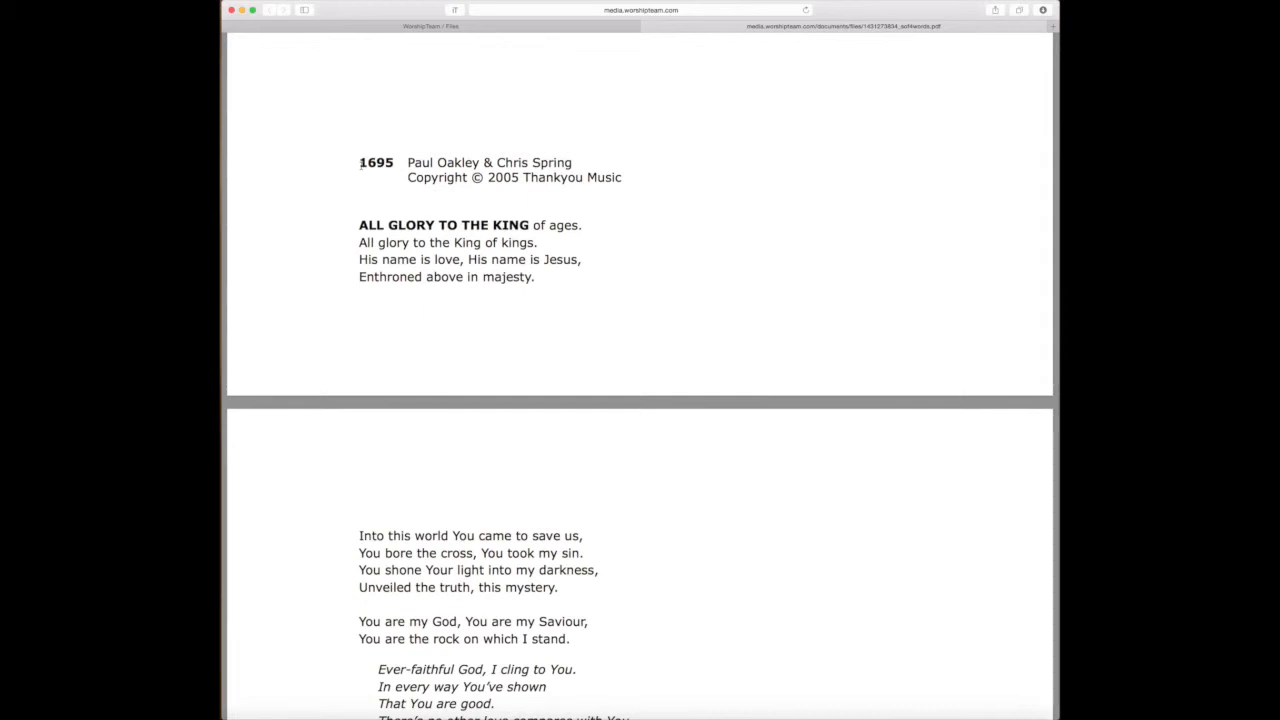
- Copy song 1695's opening line, "ALL GLORY TO THE KING of ages", from the PDF and search the song library for it
{"action": "left_click_drag", "start_coordinate": [359, 224], "coordinate": [578, 225]}
{"action": "right_click", "coordinate": [559, 226]}
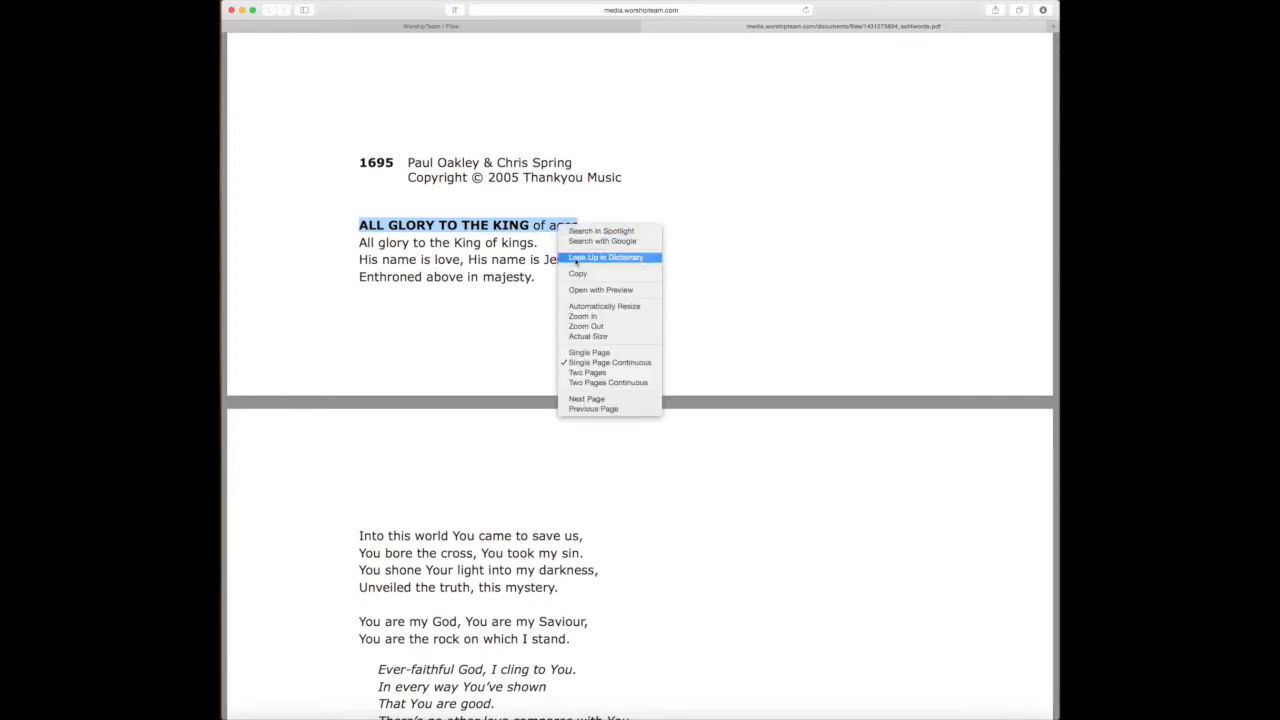
{"action": "left_click", "coordinate": [590, 277]}
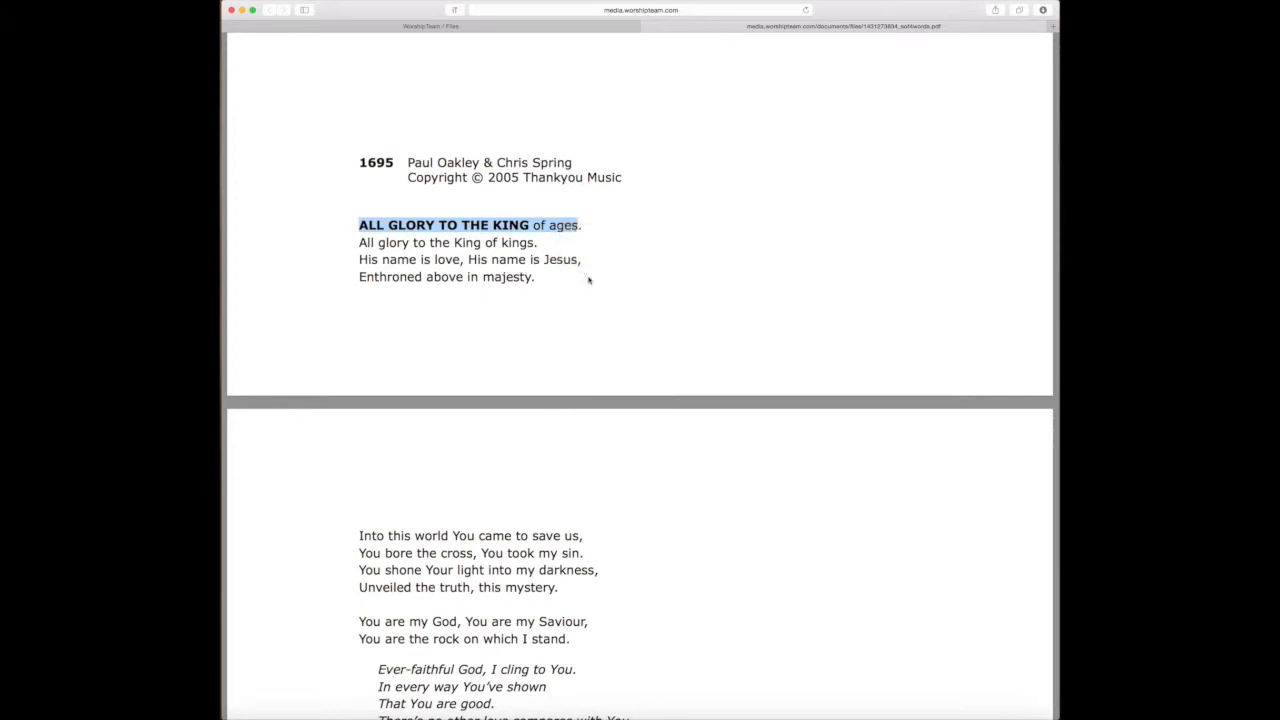
{"action": "left_click", "coordinate": [500, 27]}
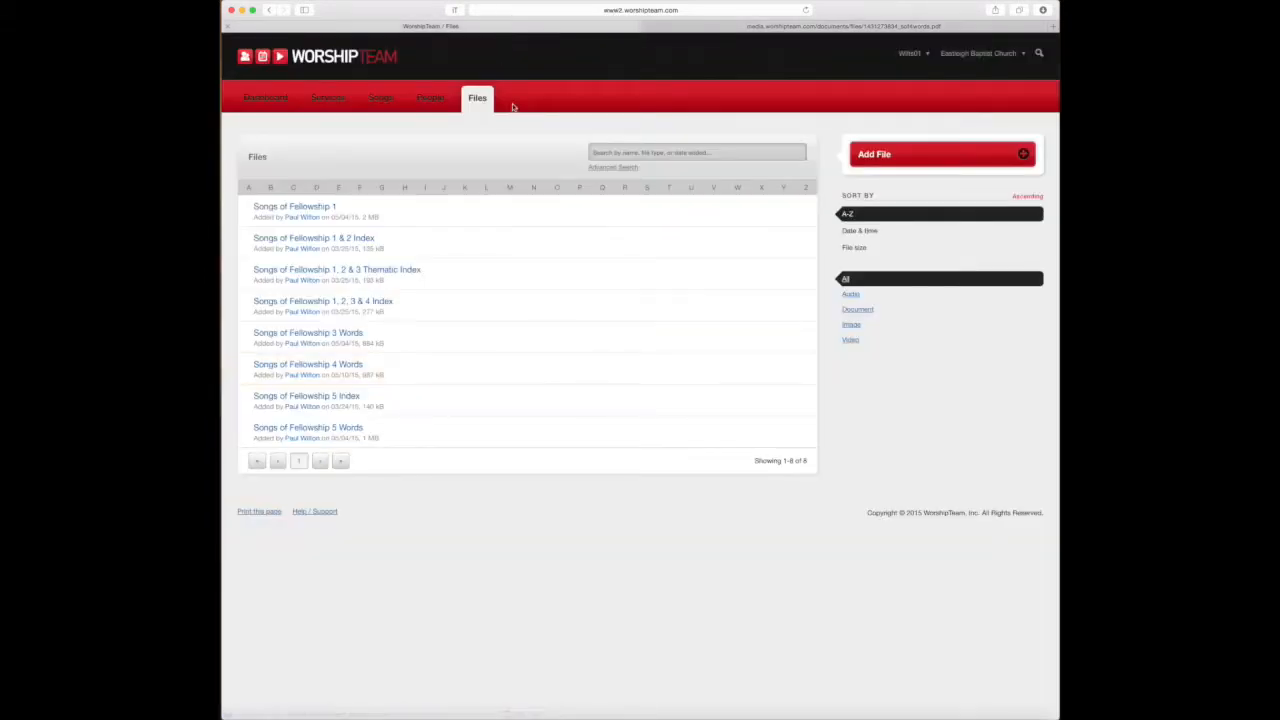
{"action": "left_click", "coordinate": [381, 100]}
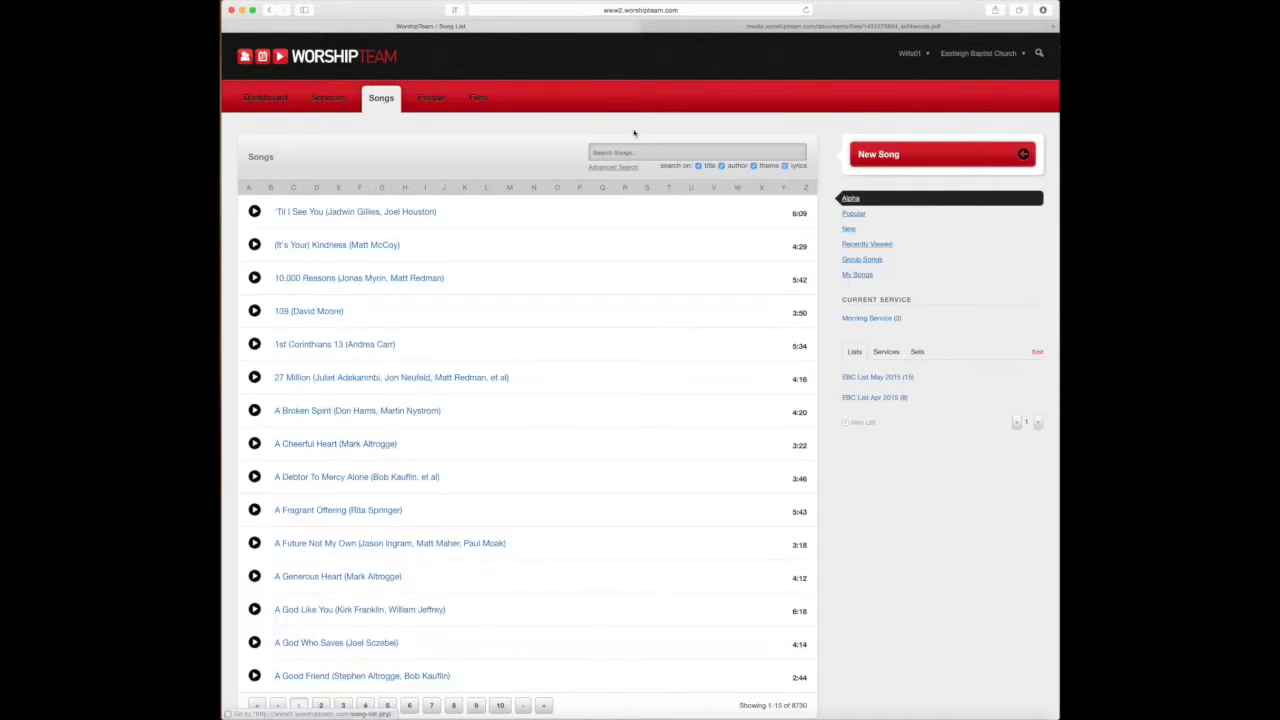
{"action": "key", "text": "super+v"}
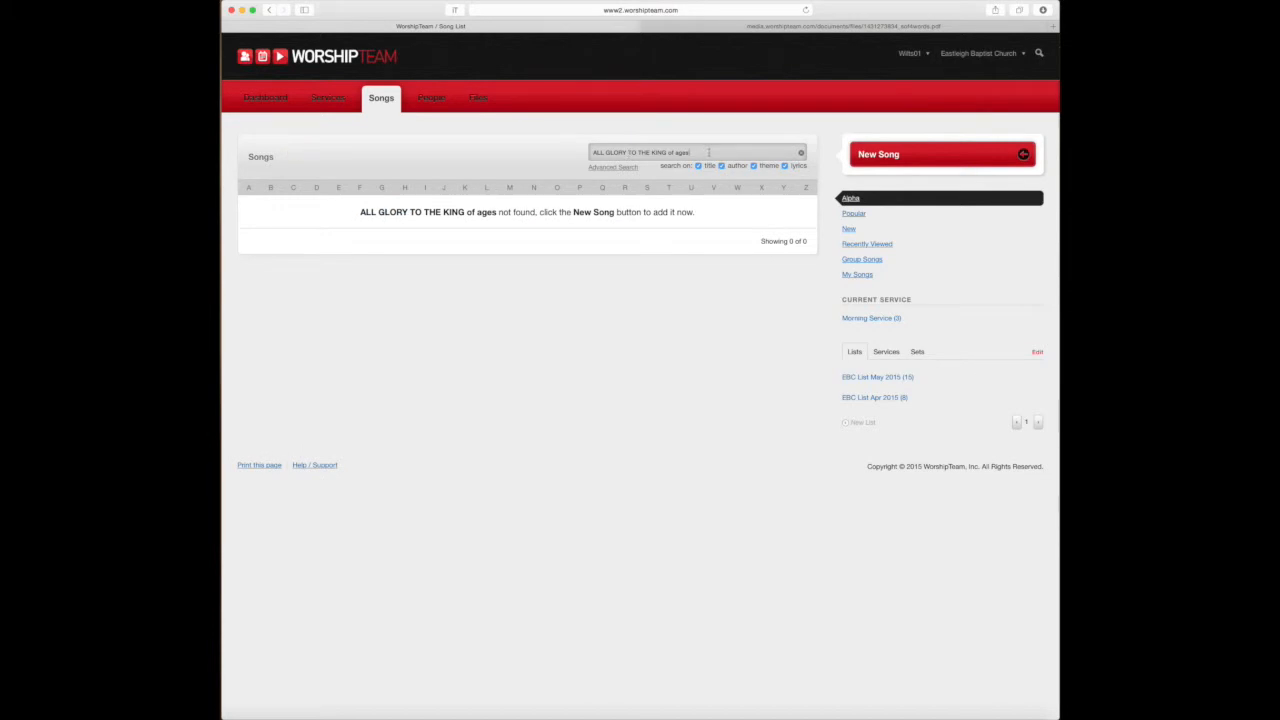
- Run an advanced search for lyrics containing "ALL GLORY TO THE KING of ages" and open Ever Faithful God
{"action": "left_click", "coordinate": [622, 167]}
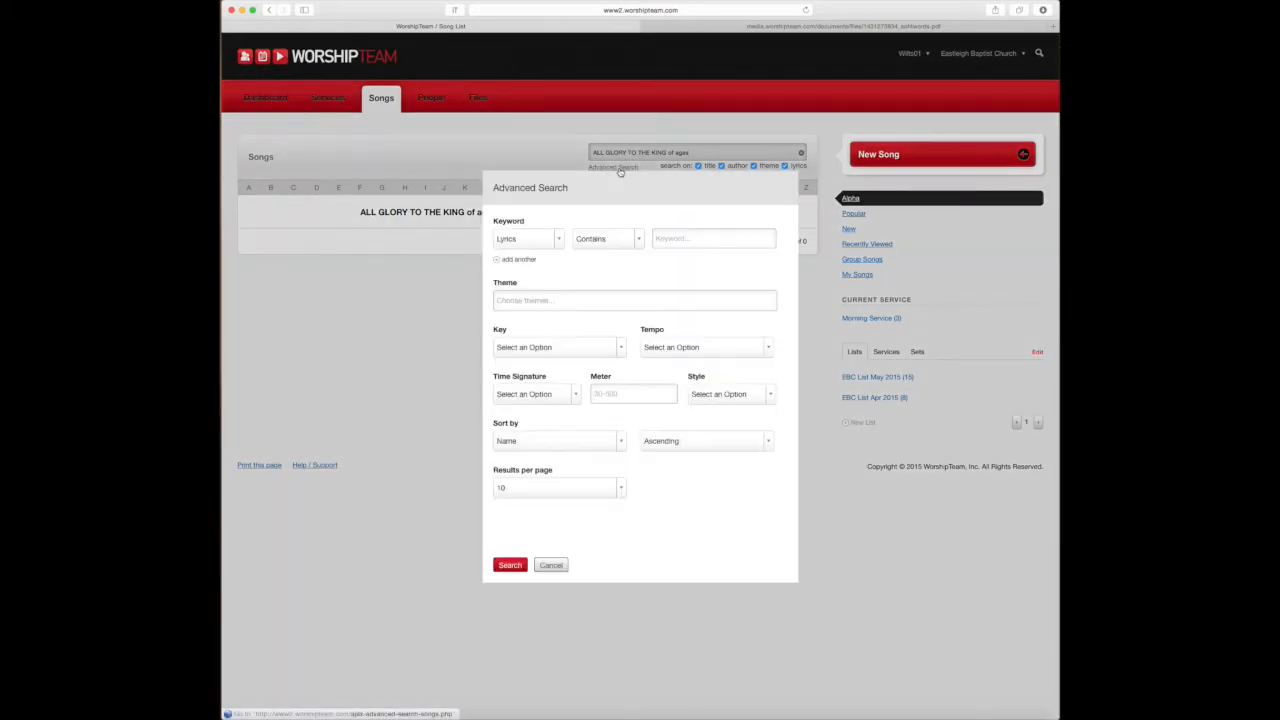
{"action": "left_click", "coordinate": [703, 242]}
{"action": "key", "text": "super+v"}
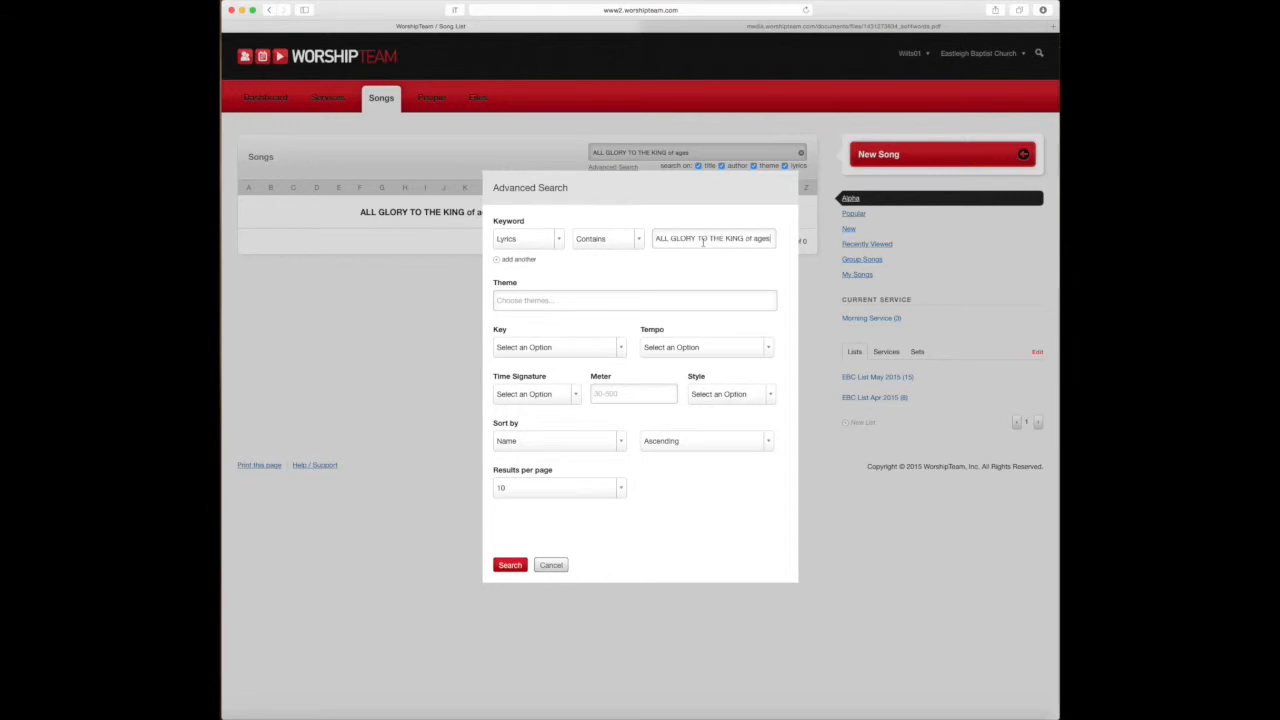
{"action": "left_click", "coordinate": [510, 565]}
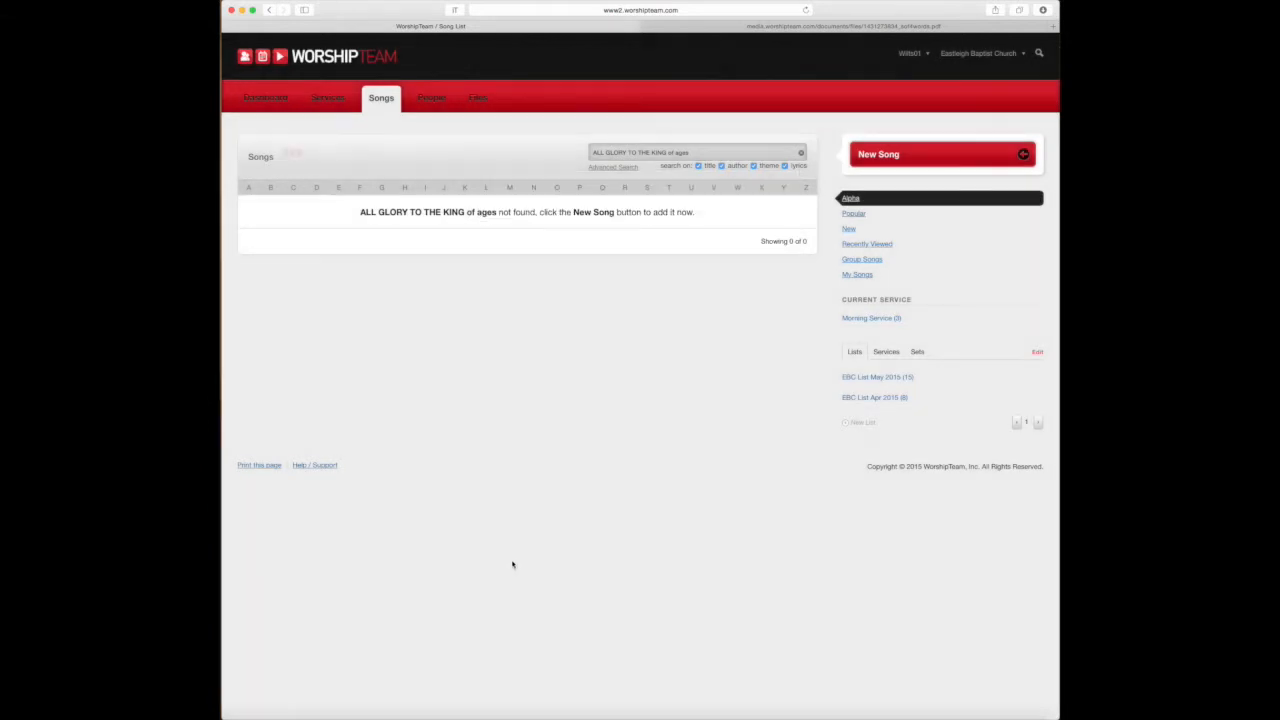
{"action": "left_click", "coordinate": [340, 214]}
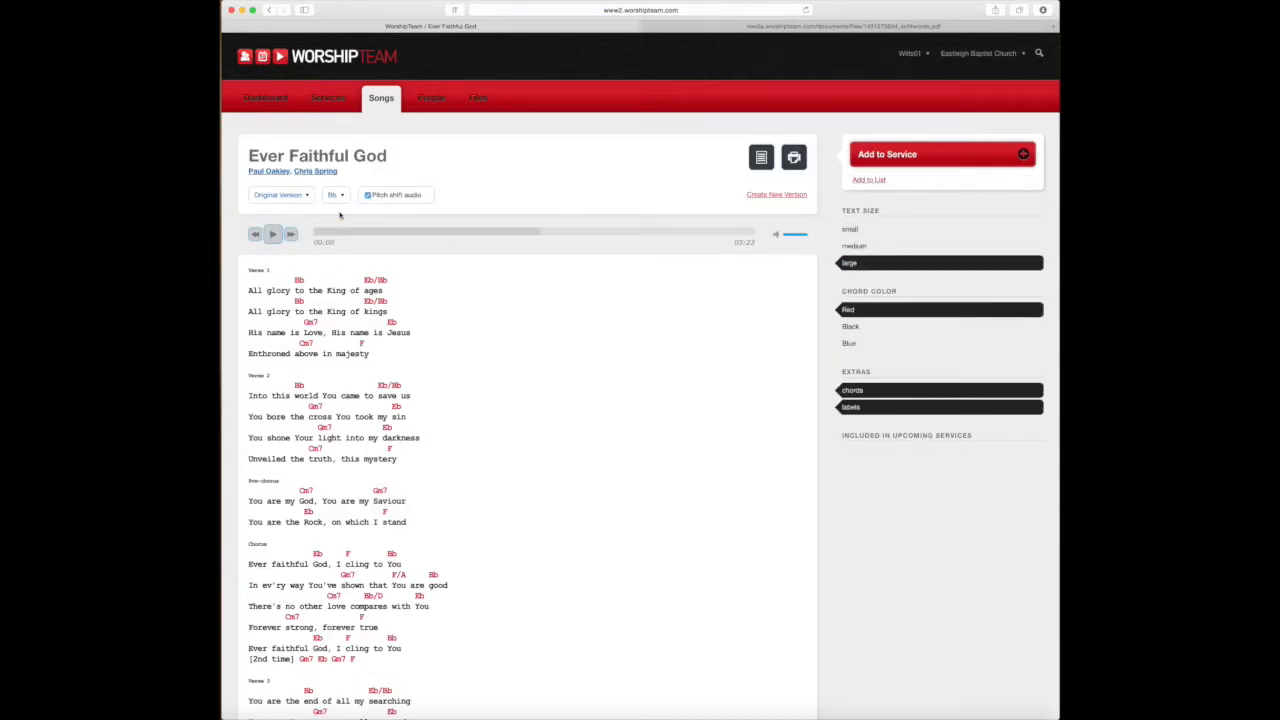
- Compare the Ever Faithful God lyrics with song 1695 in the PDF and play part of its audio
{"action": "left_click", "coordinate": [744, 32]}
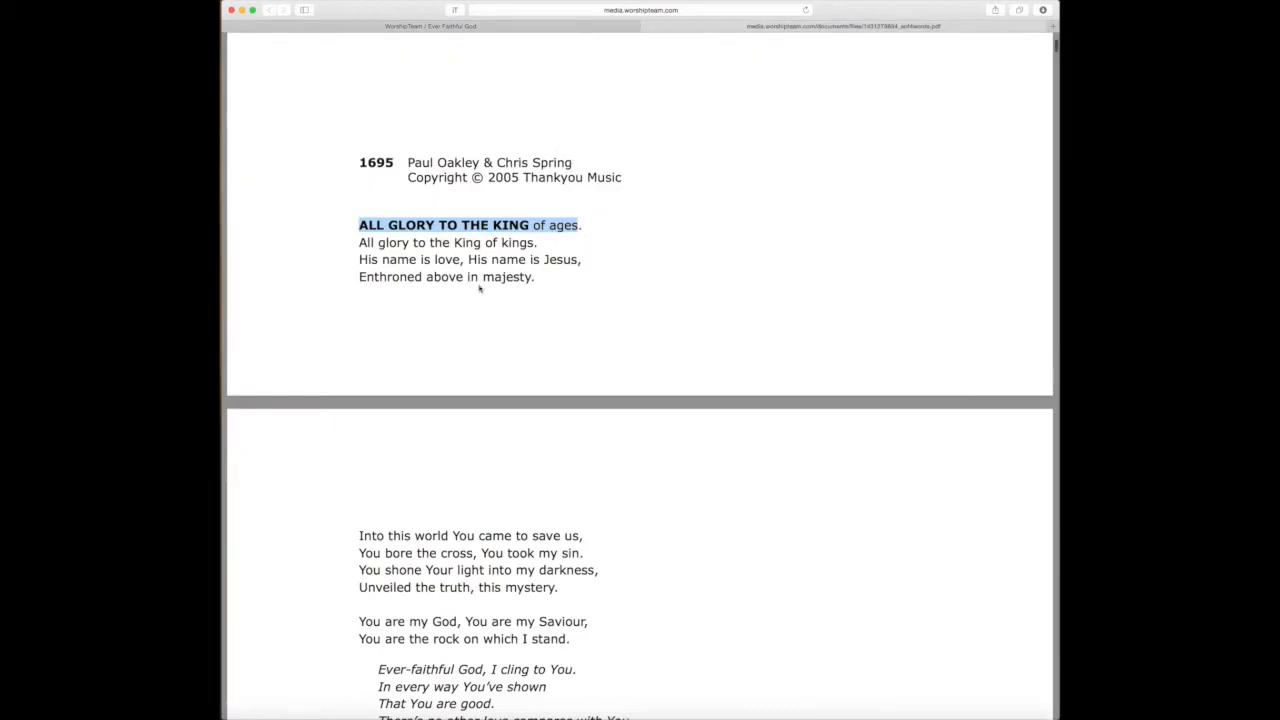
{"action": "left_click", "coordinate": [483, 27]}
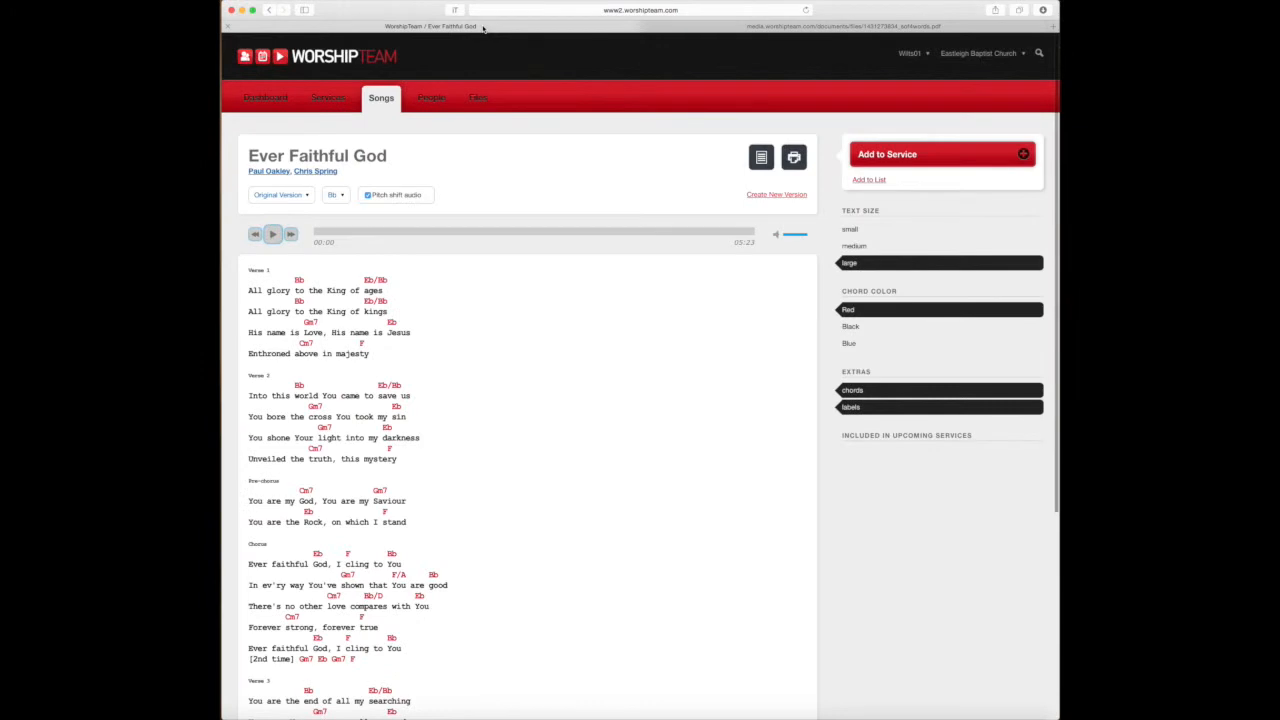
{"action": "left_click", "coordinate": [273, 234]}
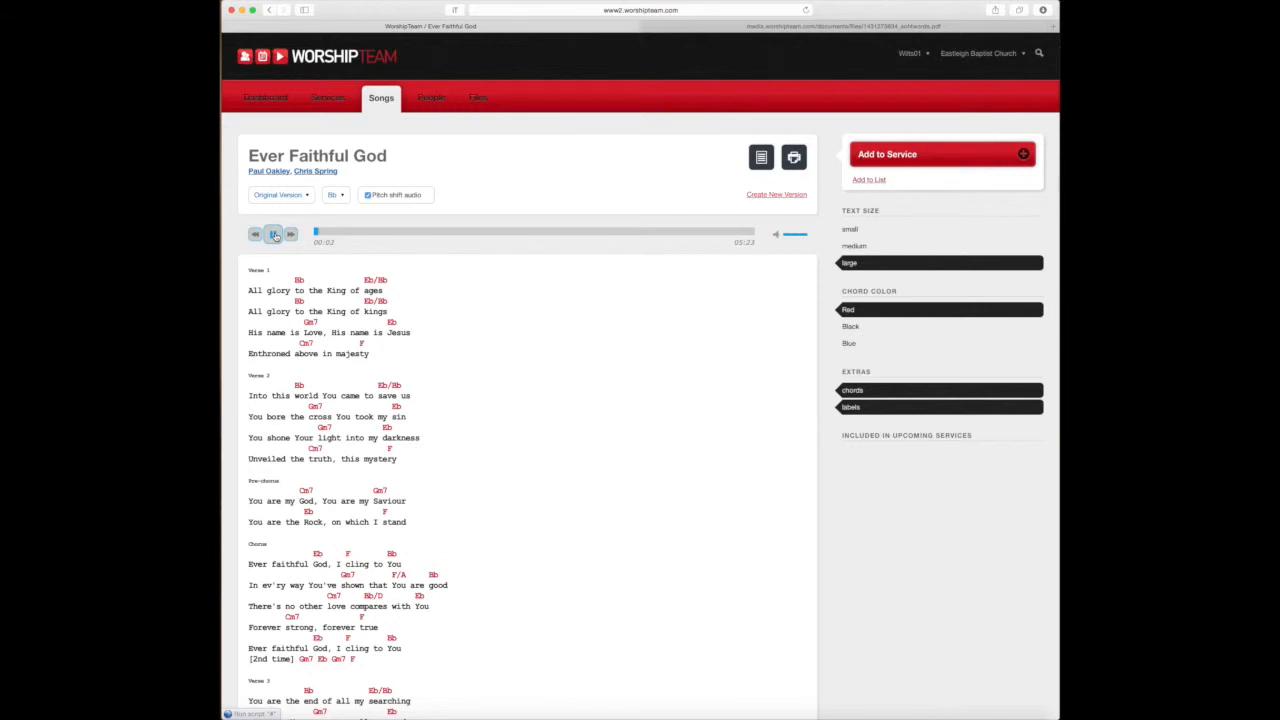
{"action": "left_click", "coordinate": [354, 233]}
{"action": "left_click", "coordinate": [273, 234]}
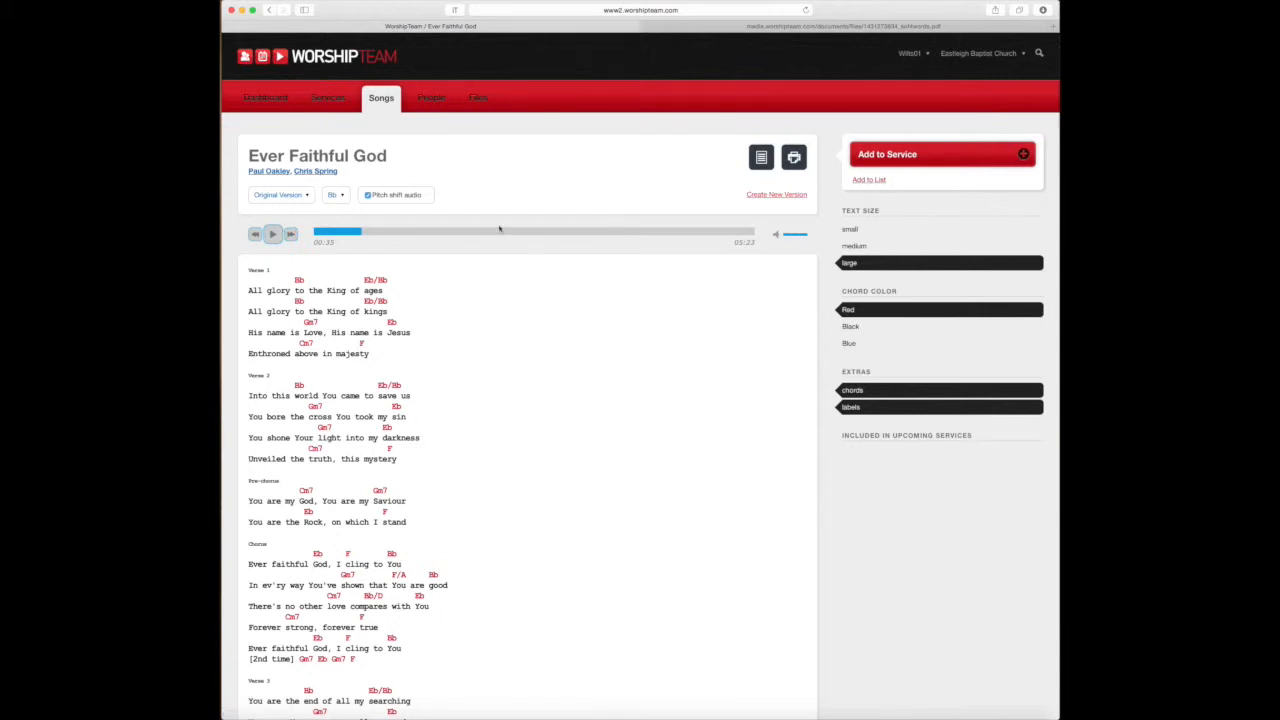
- Create a new version of Ever Faithful God titled SF1695, after checking the song number in the PDF
{"action": "left_click", "coordinate": [763, 196]}
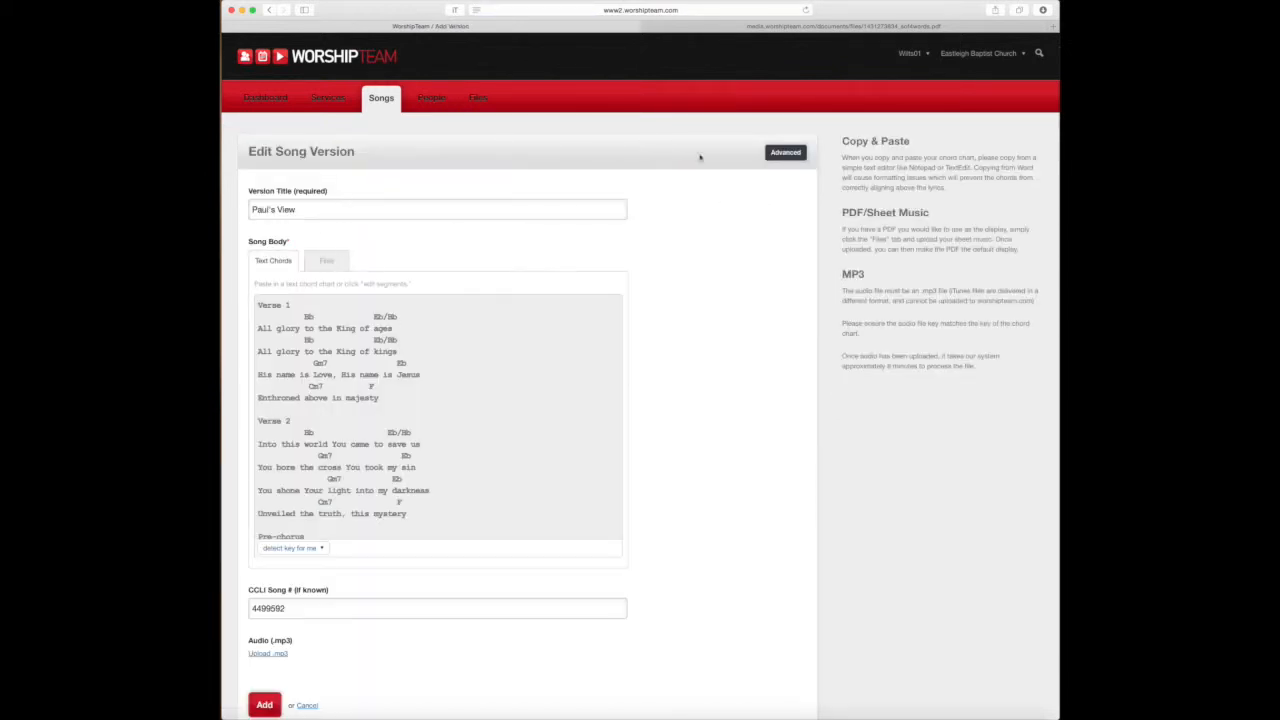
{"action": "left_click", "coordinate": [764, 27]}
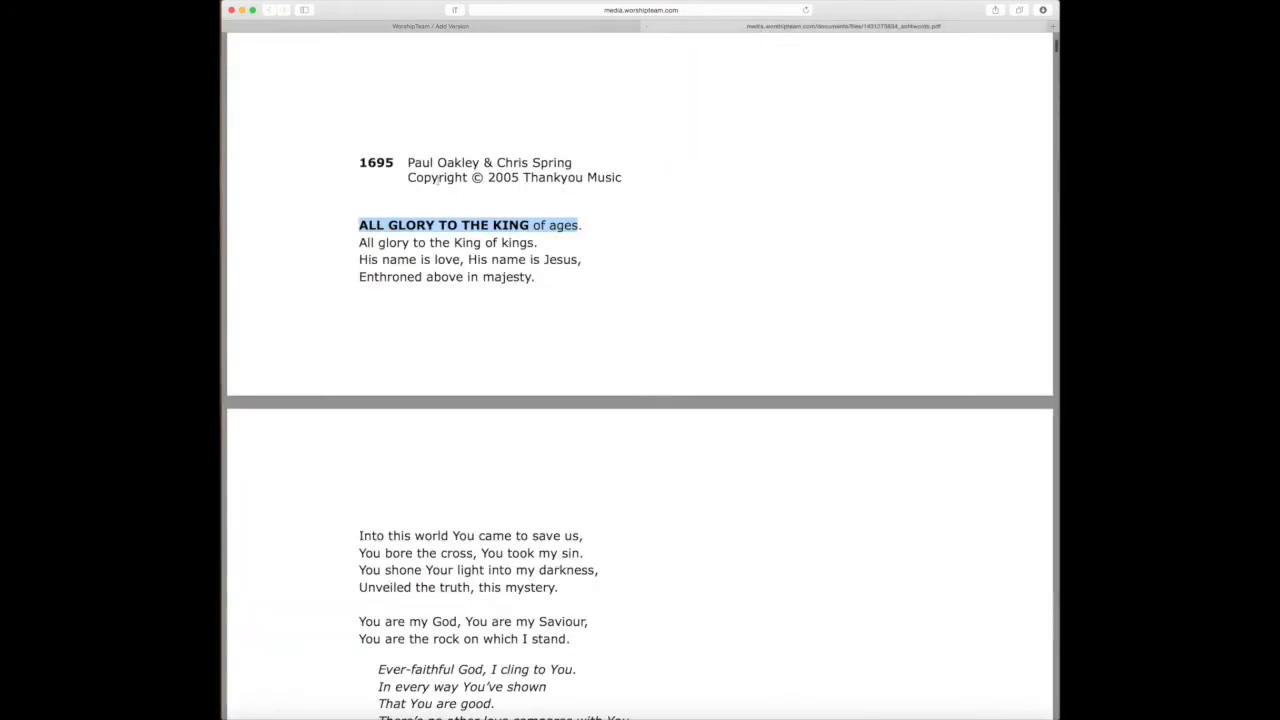
{"action": "left_click", "coordinate": [520, 27]}
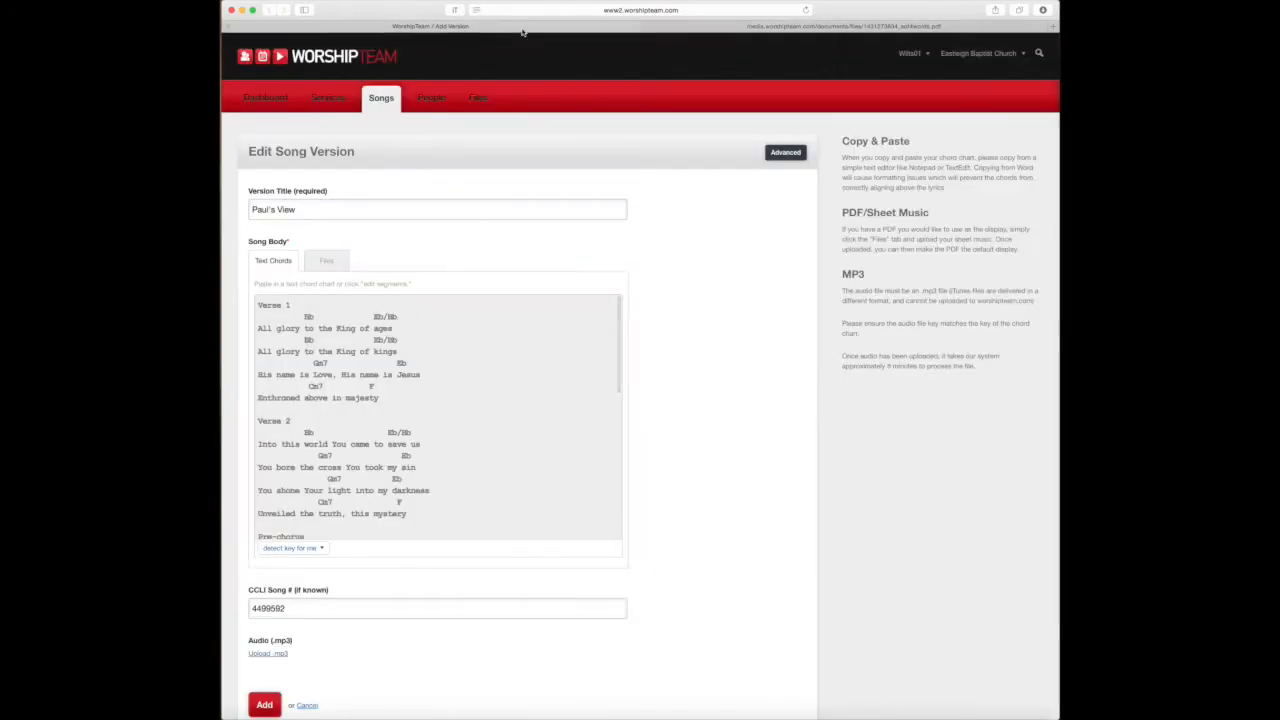
{"action": "triple_click", "coordinate": [300, 209]}
{"action": "type", "text": "SF1695"}
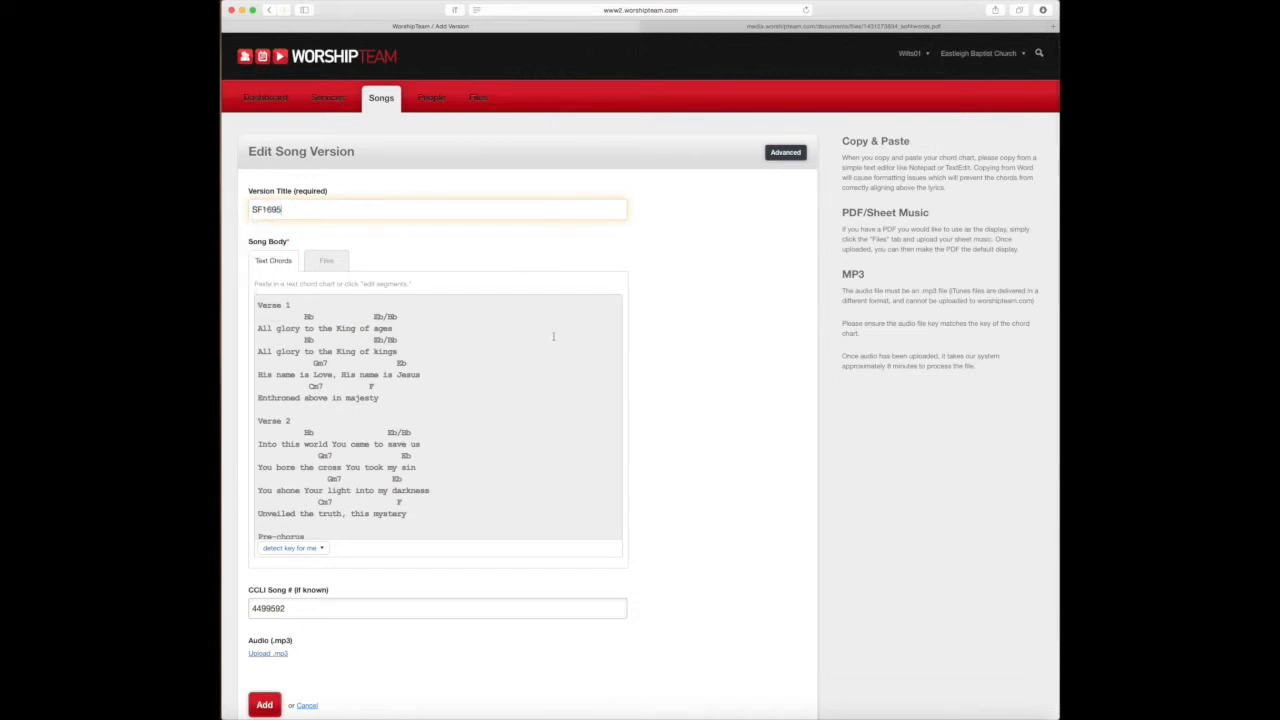
{"action": "left_click", "coordinate": [264, 705]}
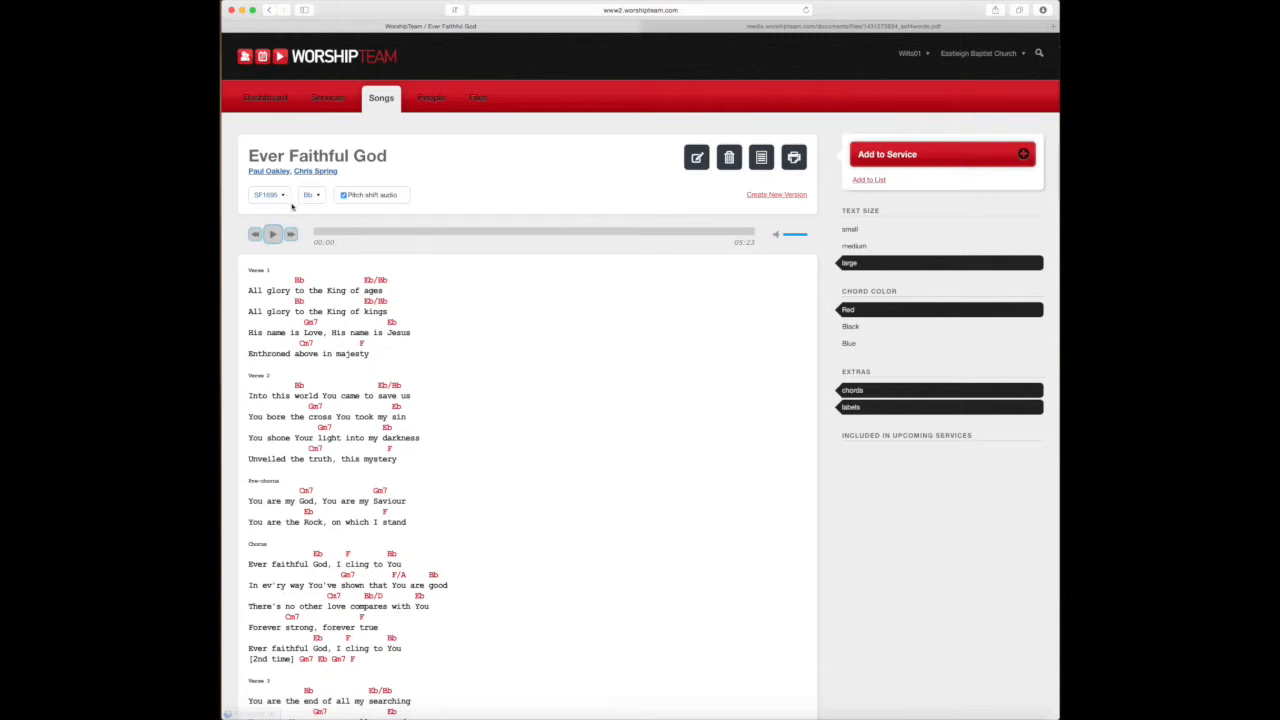
- Add Ever Faithful God to the Morning Service dated 2015-05-31 and open that service
{"action": "left_click", "coordinate": [885, 157]}
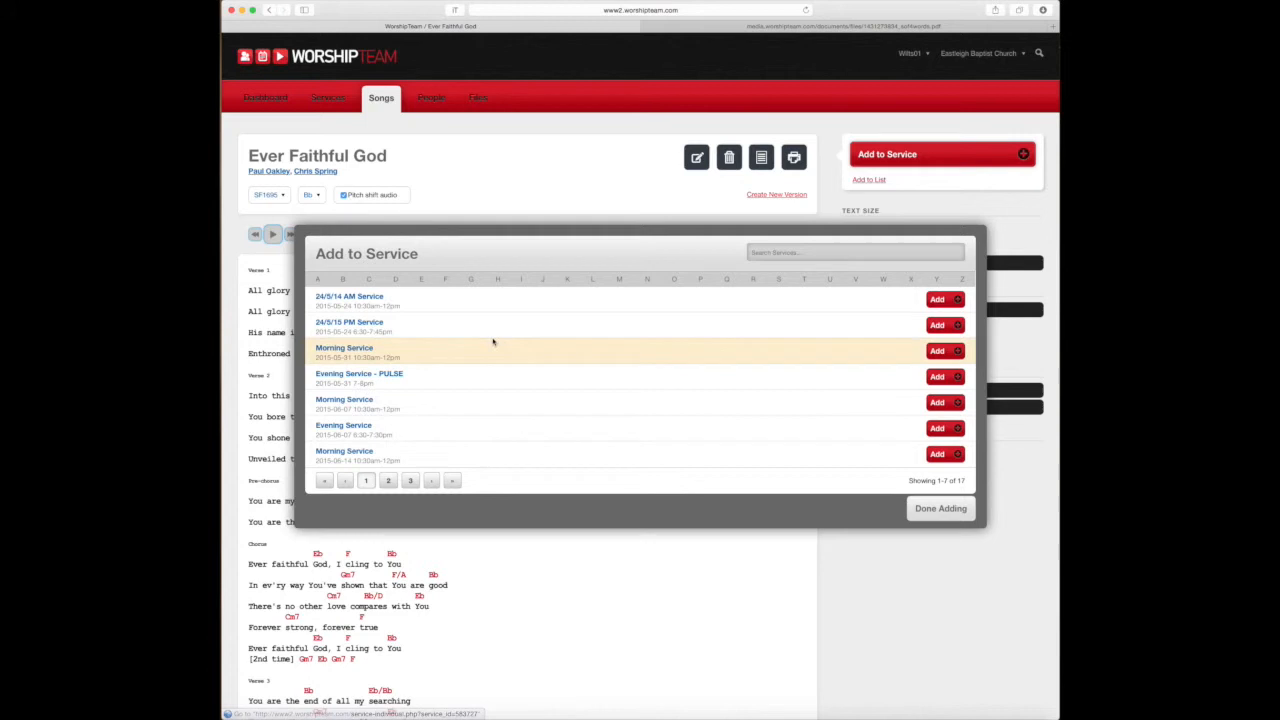
{"action": "left_click", "coordinate": [945, 352]}
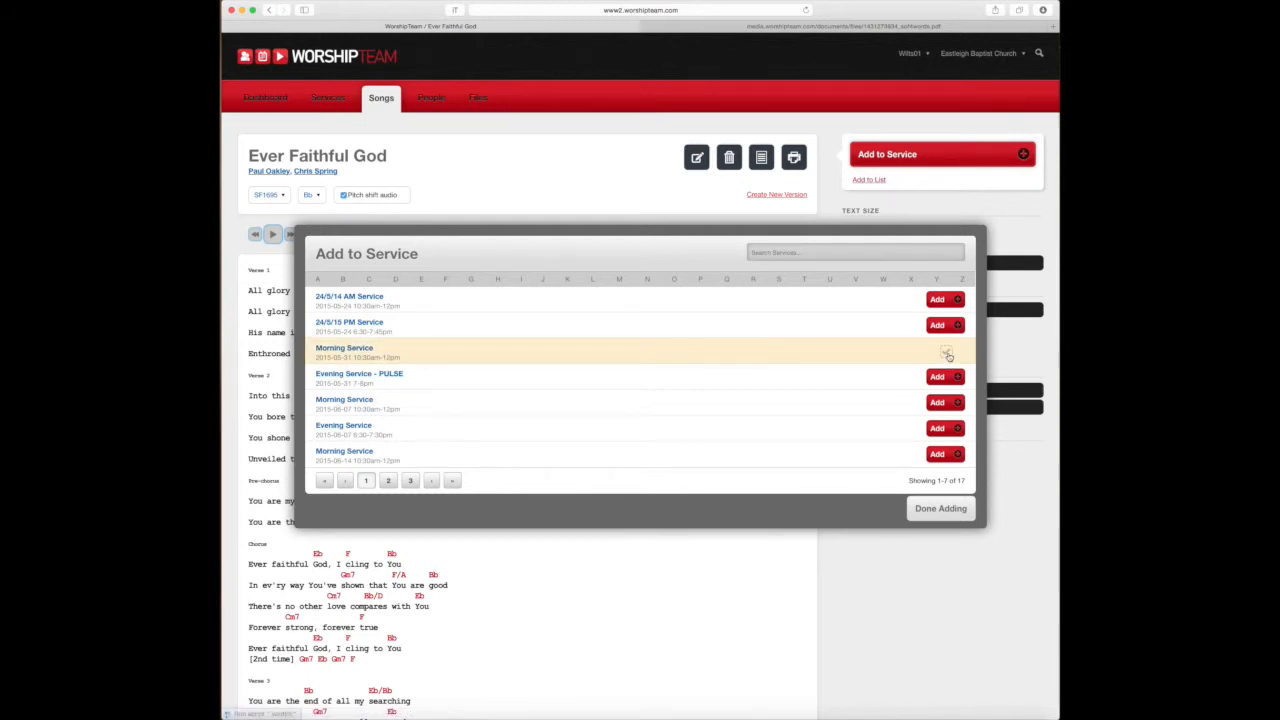
{"action": "left_click", "coordinate": [935, 508]}
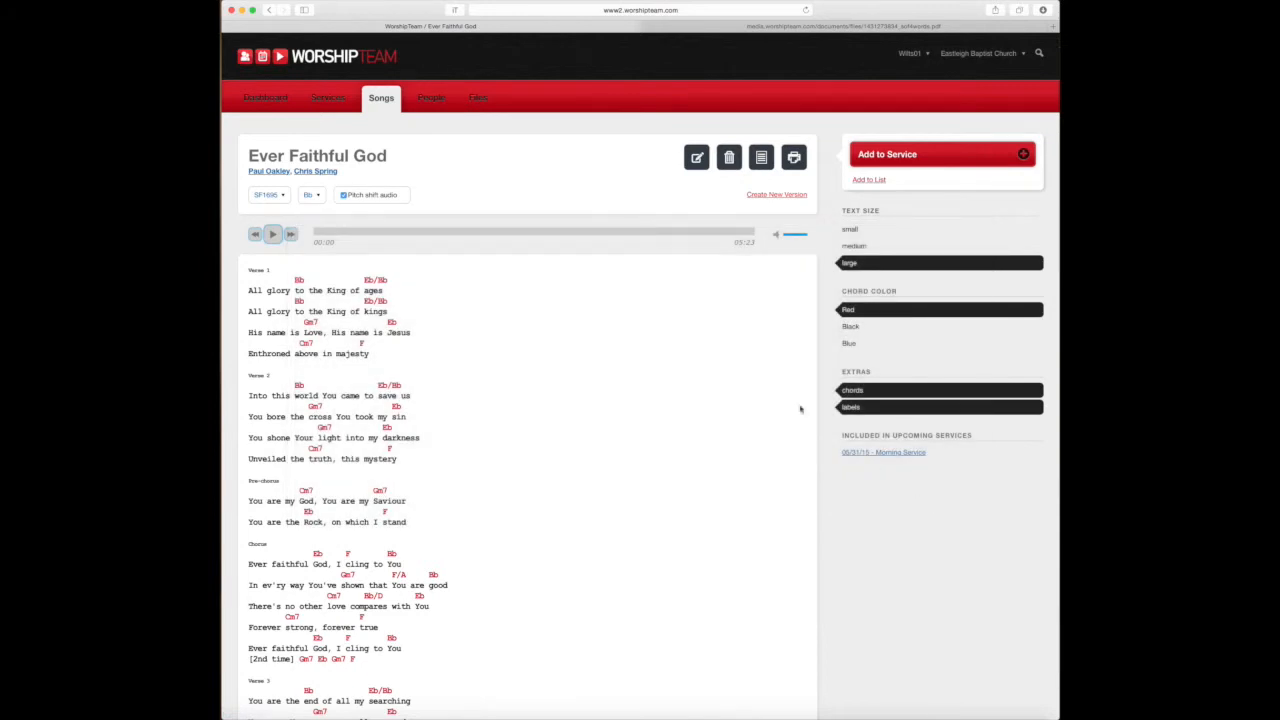
{"action": "left_click", "coordinate": [327, 102]}
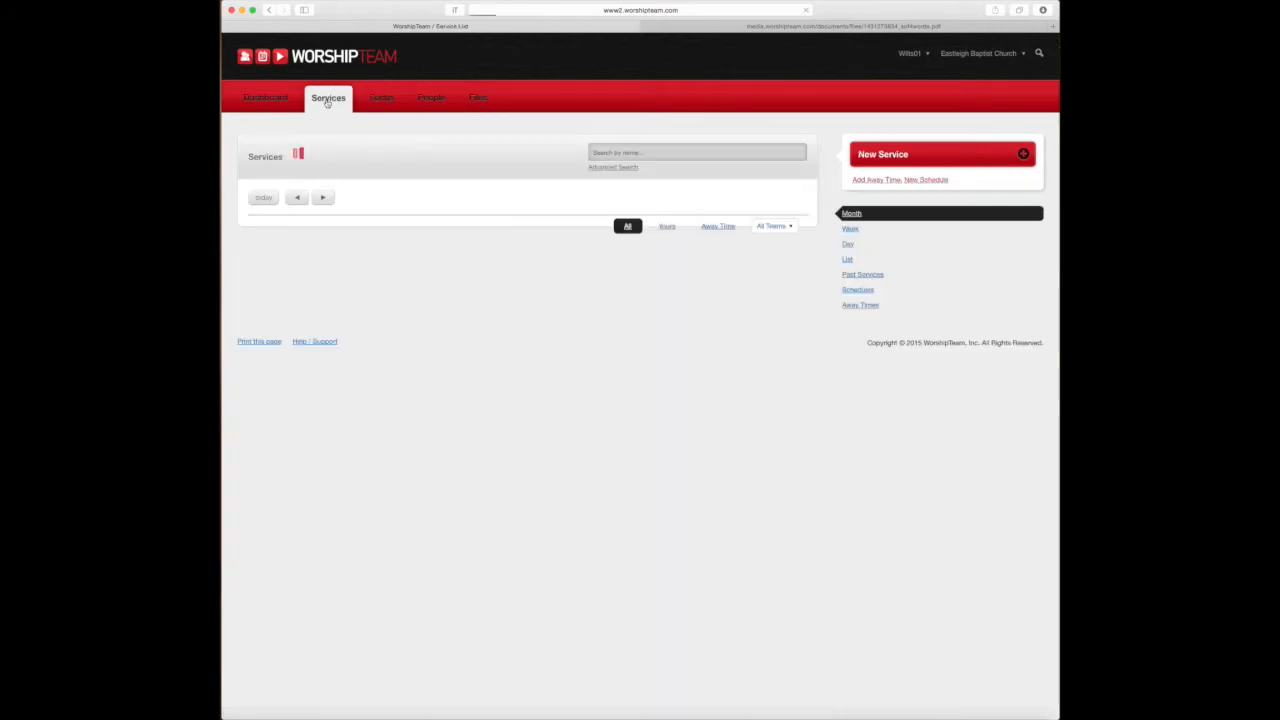
{"action": "left_click", "coordinate": [306, 307]}
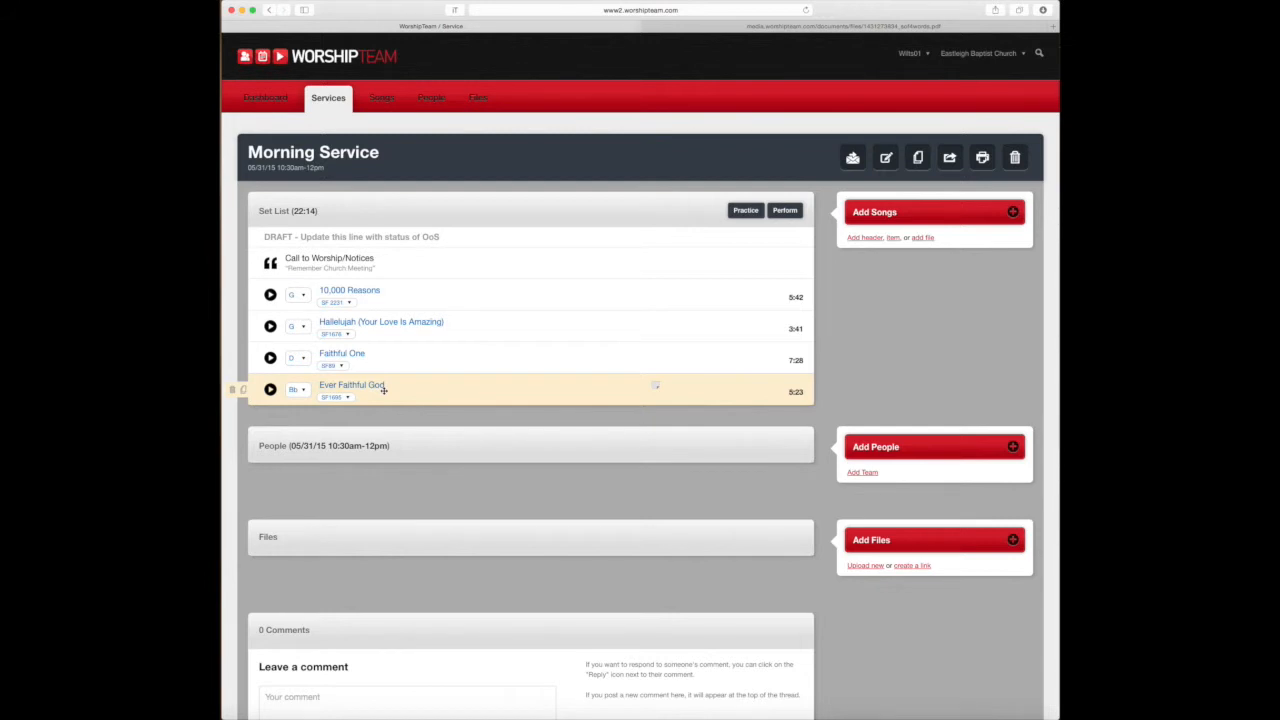
- Add an item titled "SF995 - Song blah blah" to the Morning Service set list
{"action": "left_click", "coordinate": [893, 238]}
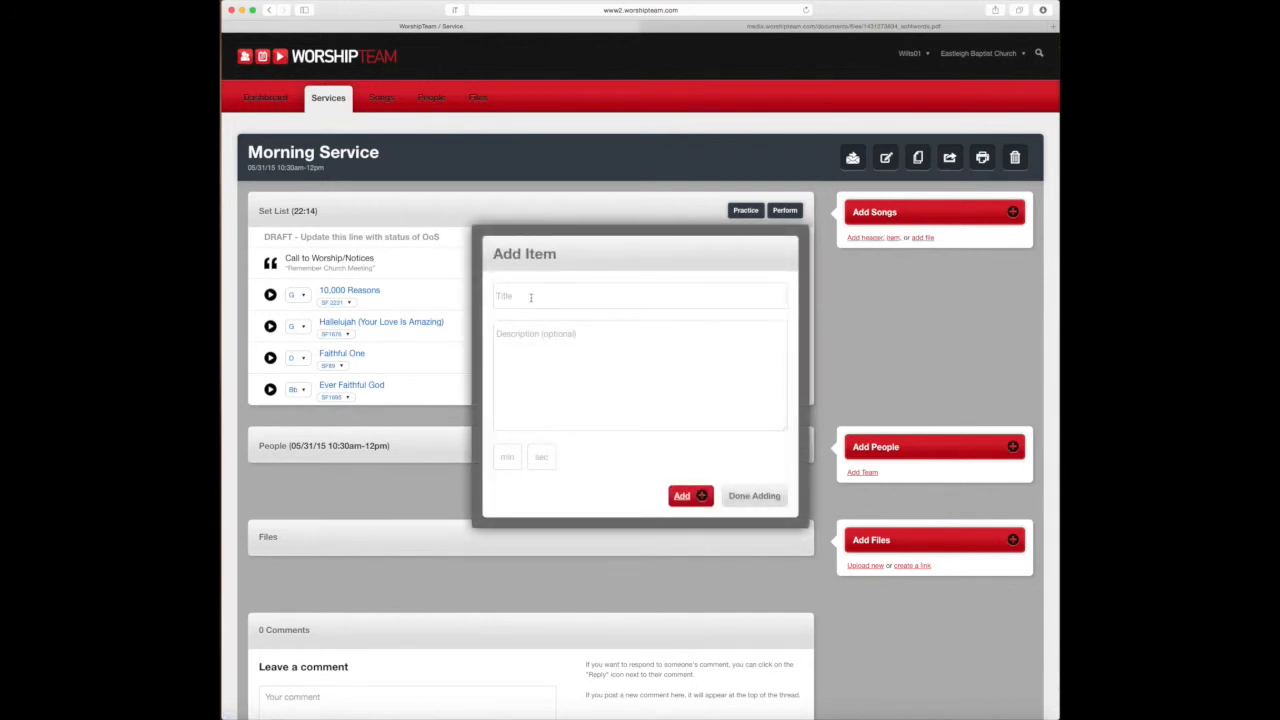
{"action": "type", "text": "SF995 - Song blah bal"}
{"action": "type", "text": "h"}
{"action": "key", "text": "BackSpace"}
{"action": "key", "text": "BackSpace"}
{"action": "key", "text": "BackSpace"}
{"action": "type", "text": "iah"}
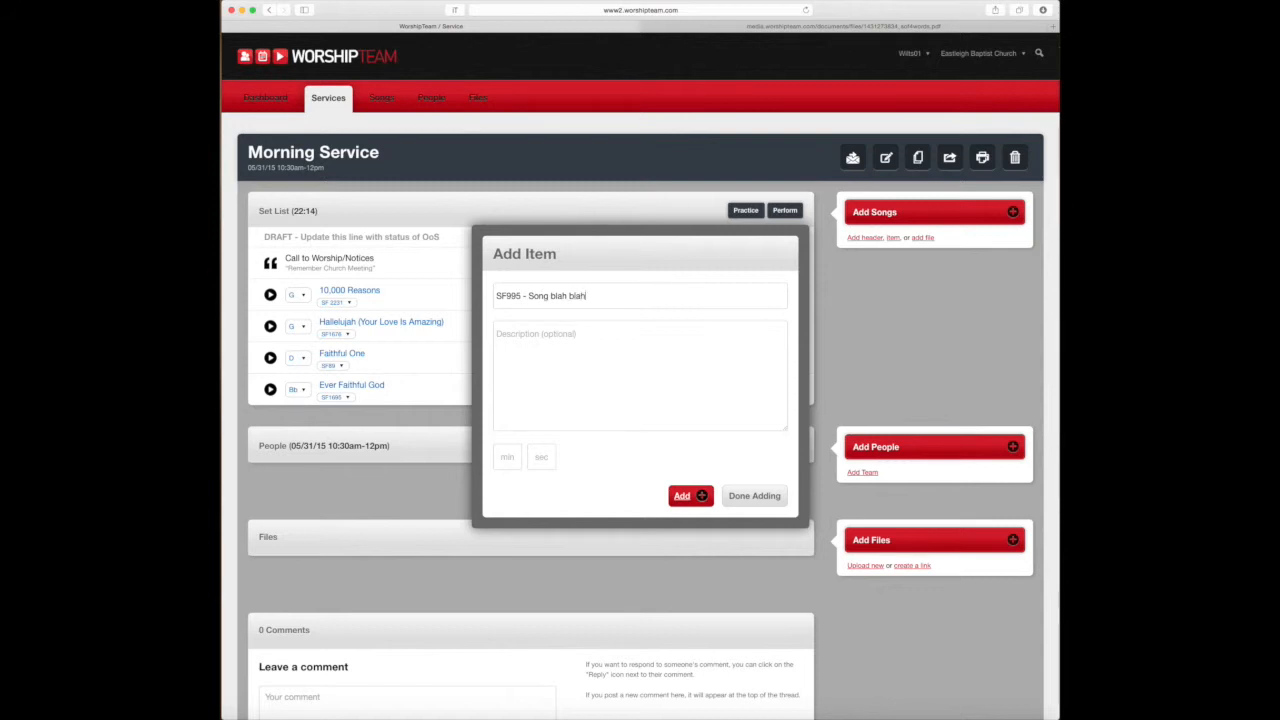
{"action": "left_click", "coordinate": [683, 496]}
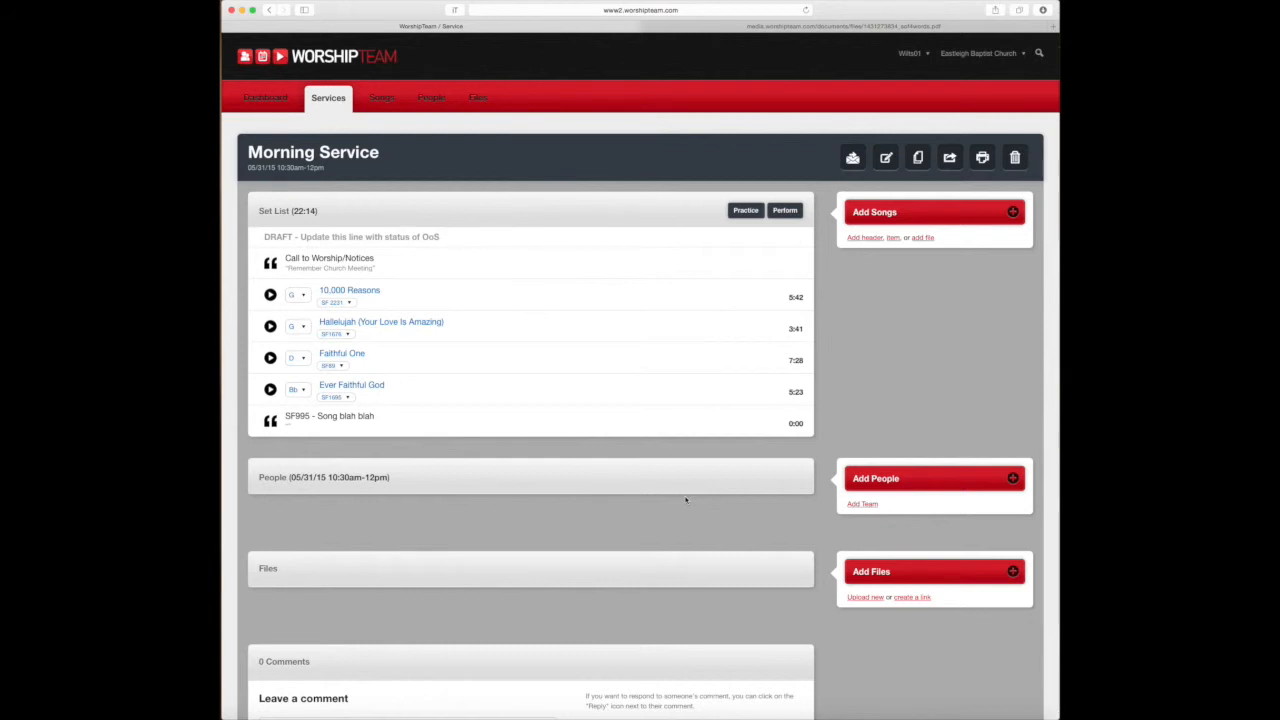
- Look through the songs in the EBC List May 2015 list without adding any to the service
{"action": "left_click", "coordinate": [874, 218]}
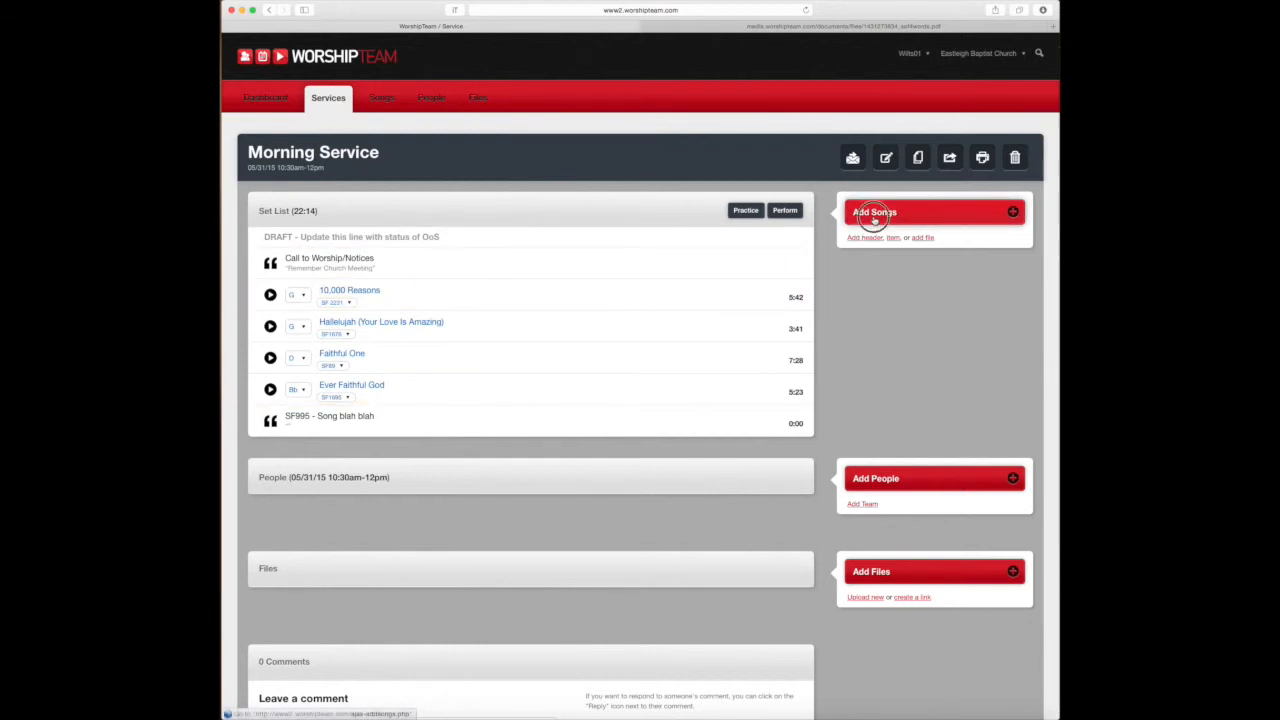
{"action": "left_click", "coordinate": [873, 248]}
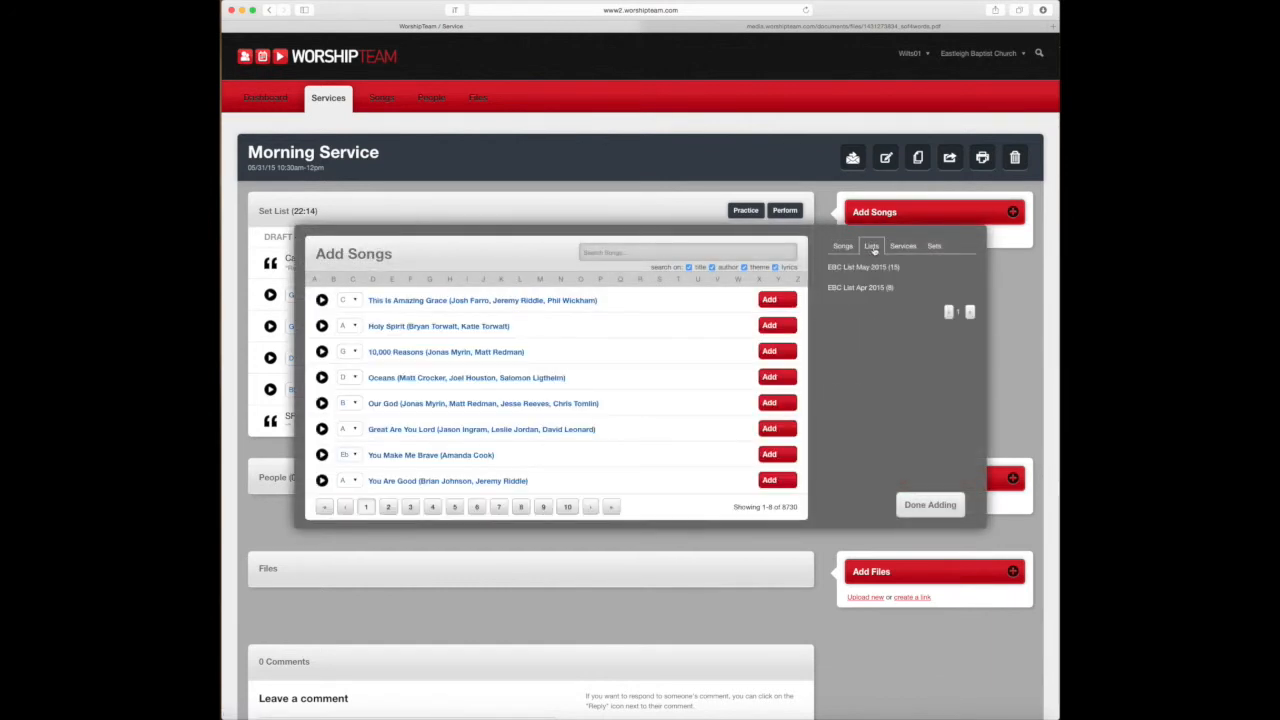
{"action": "left_click", "coordinate": [857, 268]}
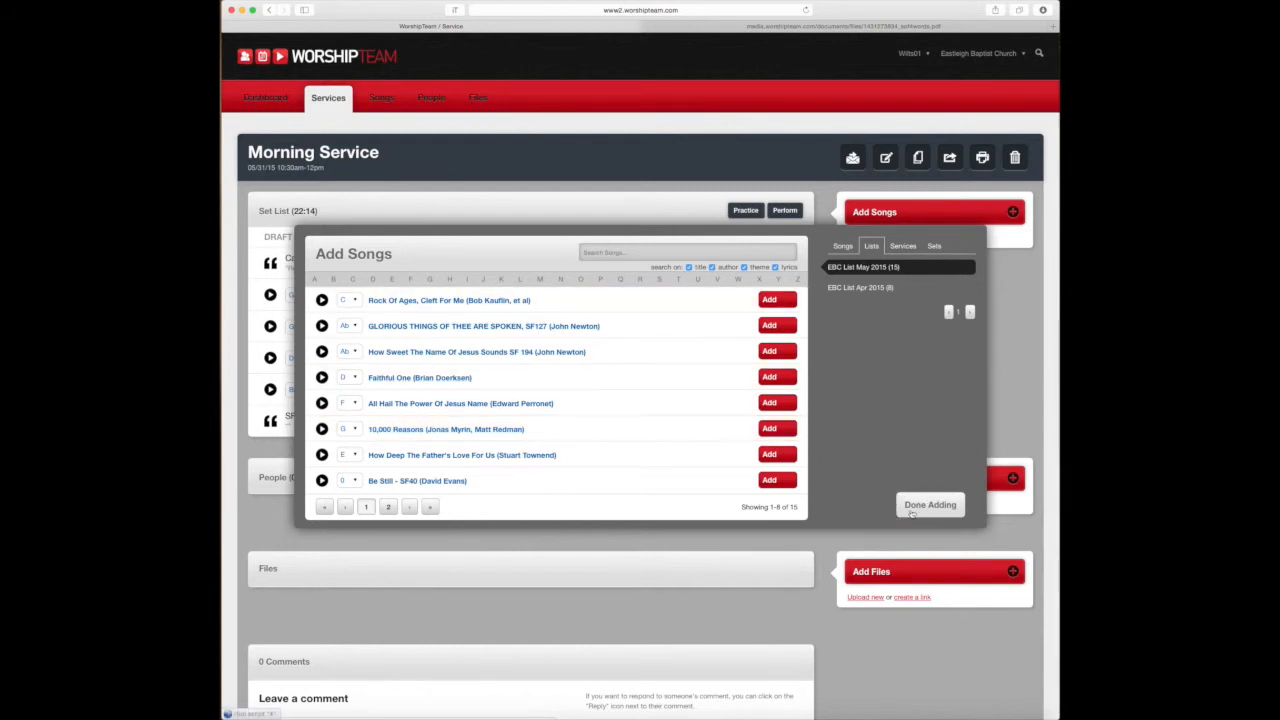
{"action": "left_click", "coordinate": [912, 510]}
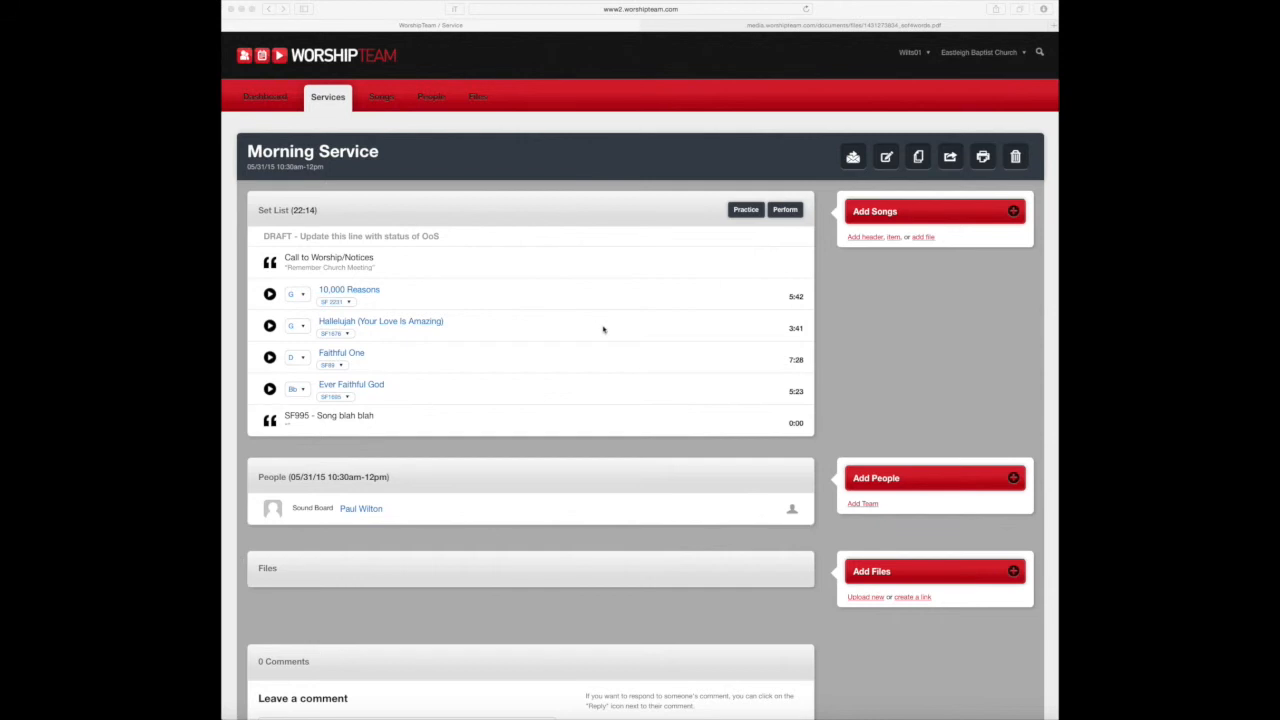
- Change the set list's status header to "DRAFT - Waiting for final song from preacher"
{"action": "left_click", "coordinate": [387, 238]}
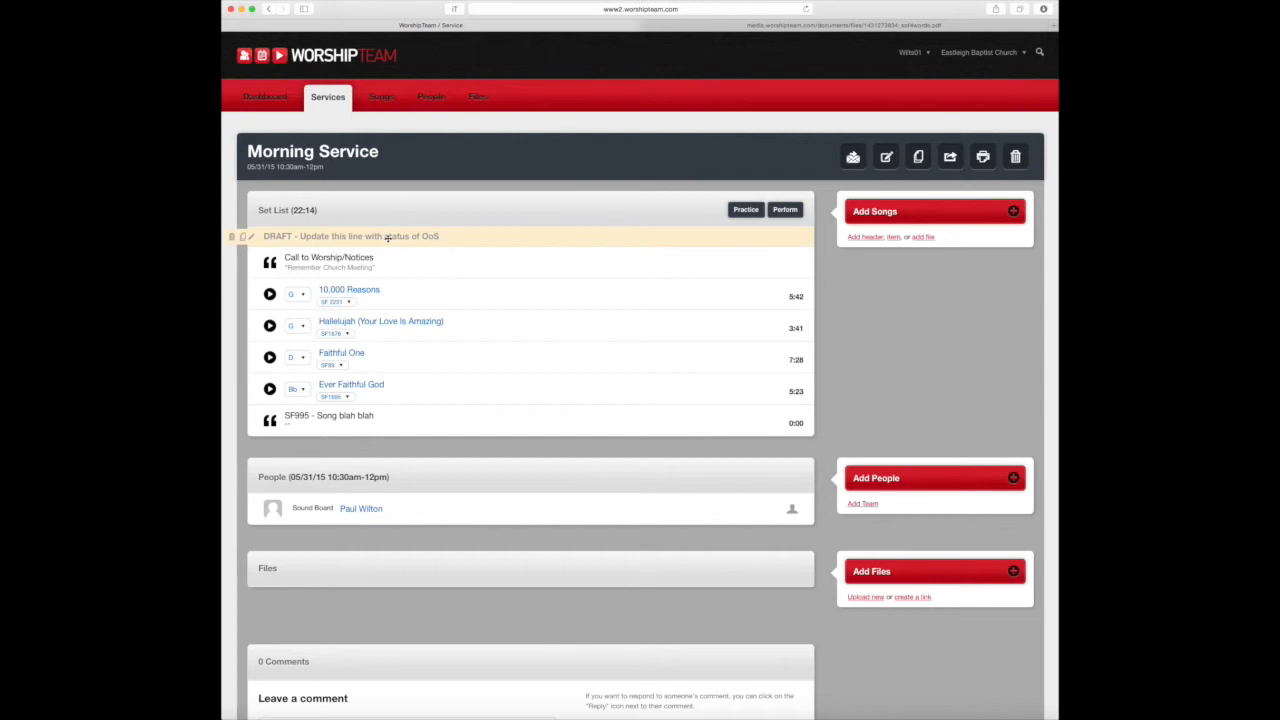
{"action": "left_click", "coordinate": [253, 238]}
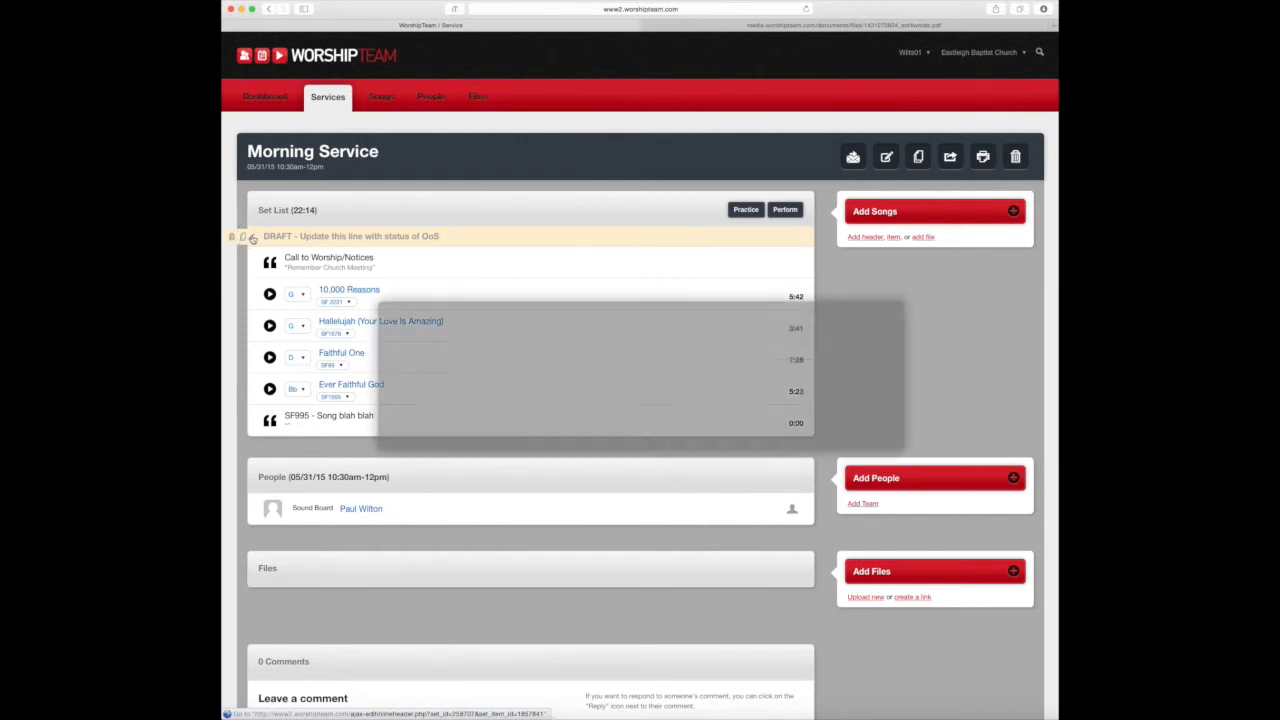
{"action": "left_click_drag", "start_coordinate": [589, 372], "coordinate": [437, 372]}
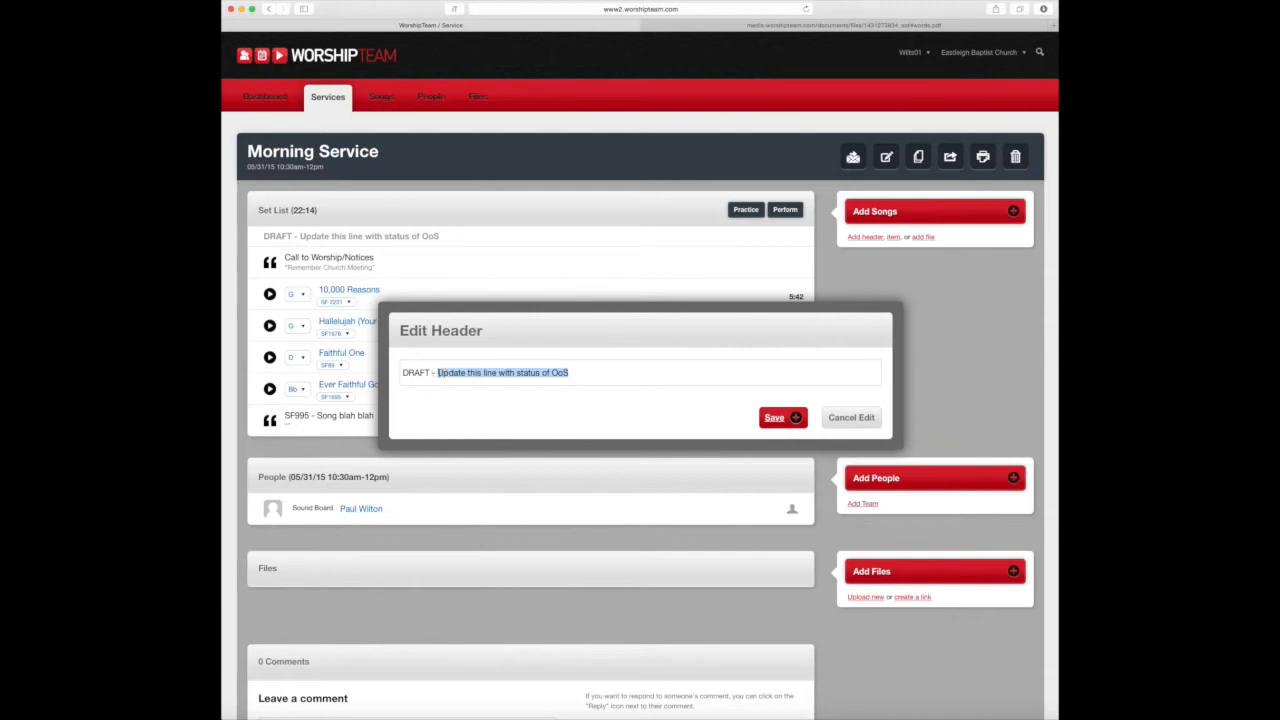
{"action": "key", "text": "BackSpace"}
{"action": "type", "text": "Wai"}
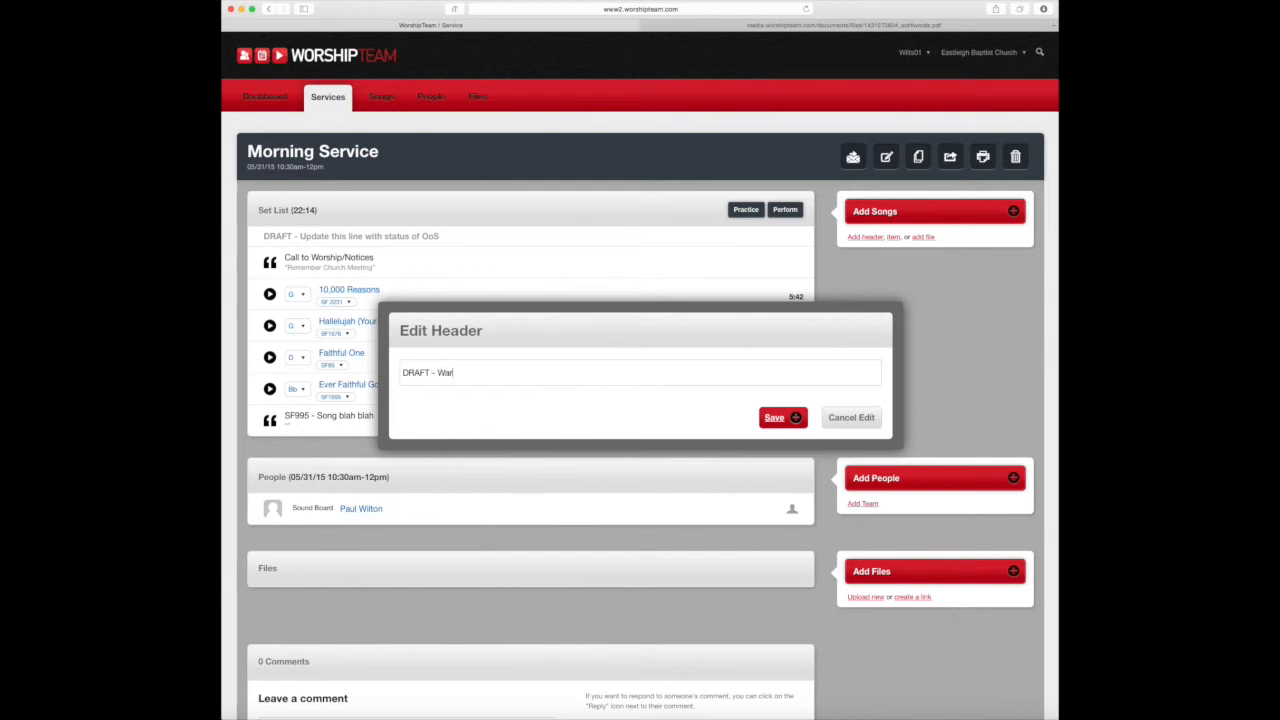
{"action": "type", "text": "ting for final song from preahher"}
{"action": "left_click", "coordinate": [781, 418]}
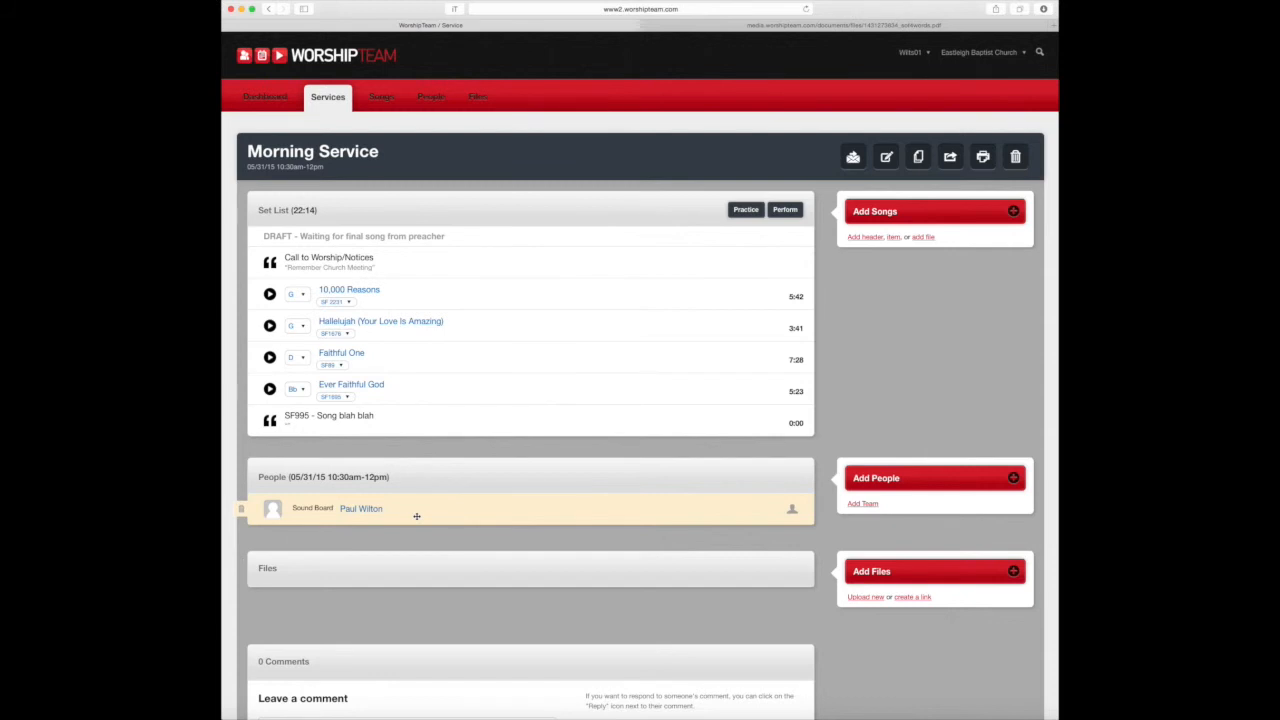
- Review the people and positions available to add or invite to the Morning Service
{"action": "left_click", "coordinate": [880, 480]}
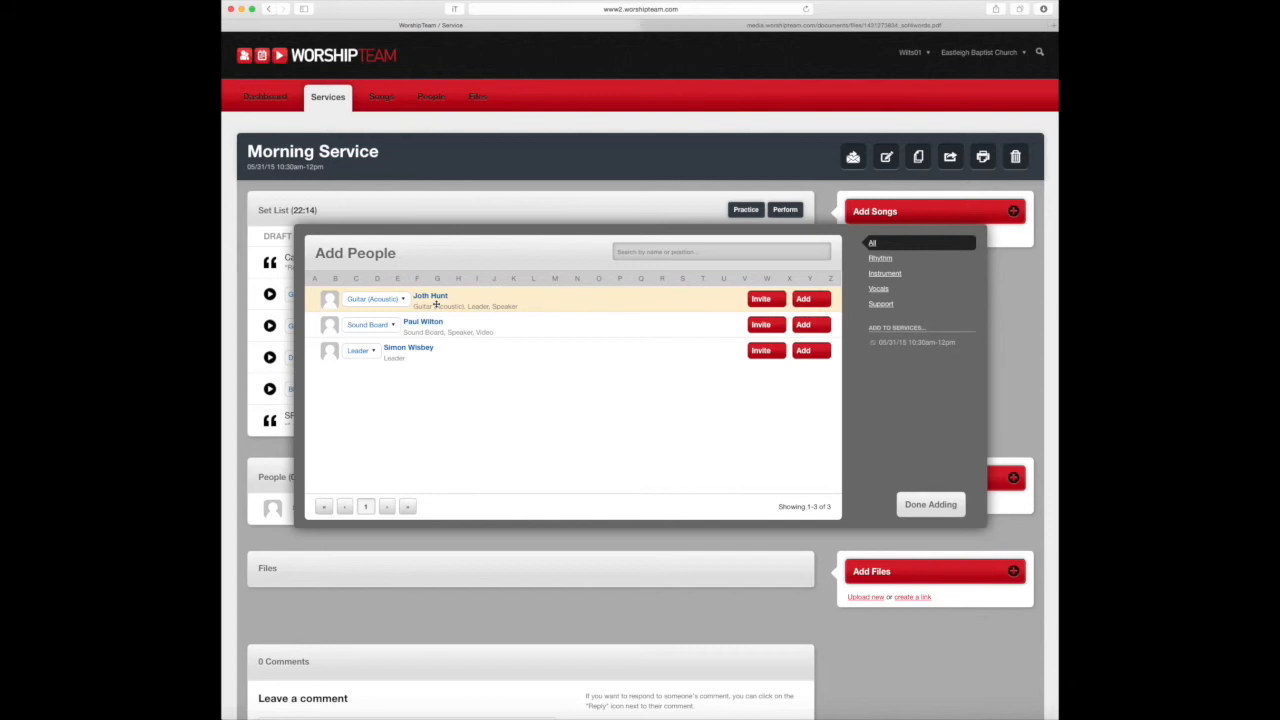
{"action": "left_click", "coordinate": [810, 299]}
{"action": "left_click", "coordinate": [923, 503]}
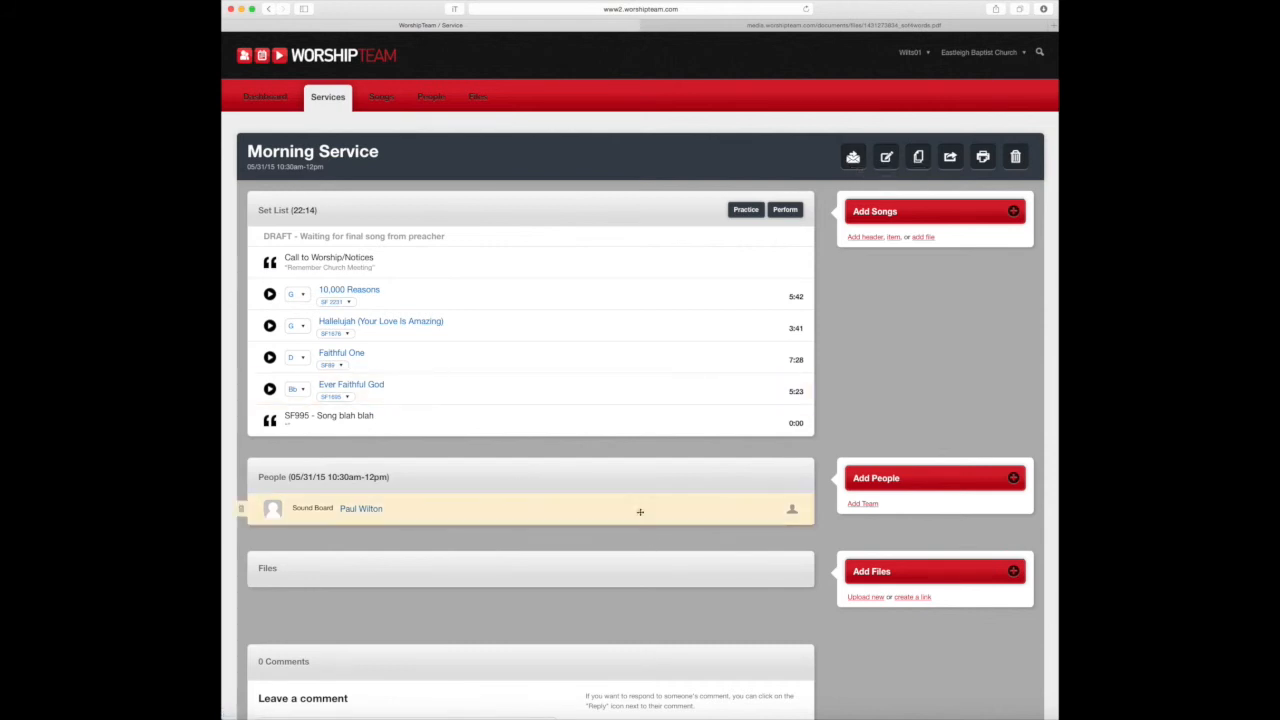
- Send the scheduled team a service notification with the message "Morning service - ready for practice on Tuesday night"
{"action": "left_click", "coordinate": [853, 159]}
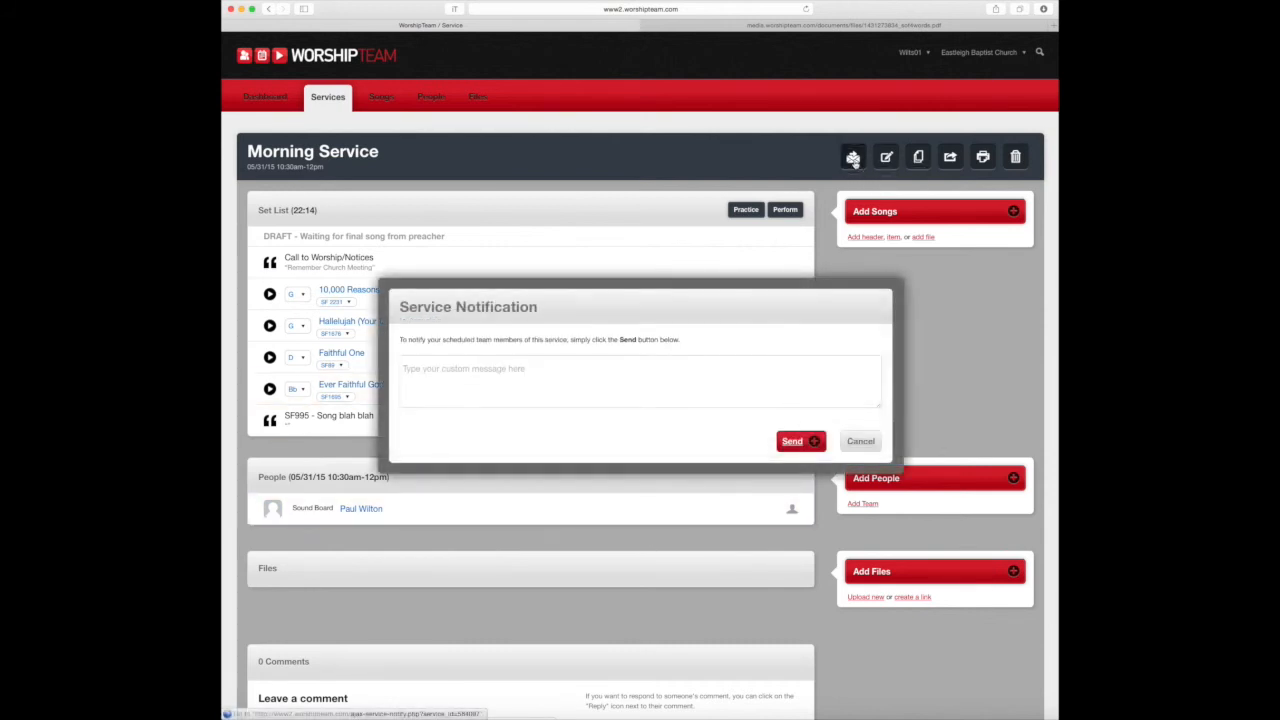
{"action": "left_click", "coordinate": [553, 367]}
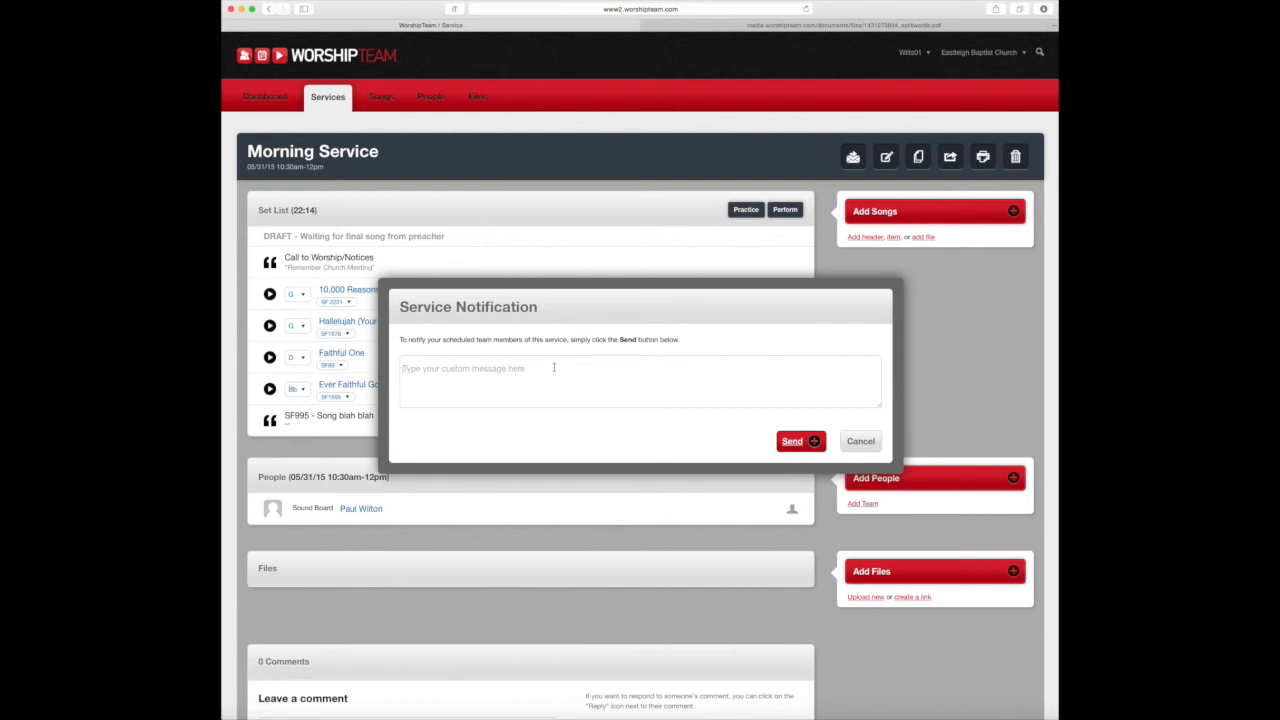
{"action": "type", "text": "Morning service - ready for practice on Tuesday night"}
{"action": "left_click", "coordinate": [792, 441]}
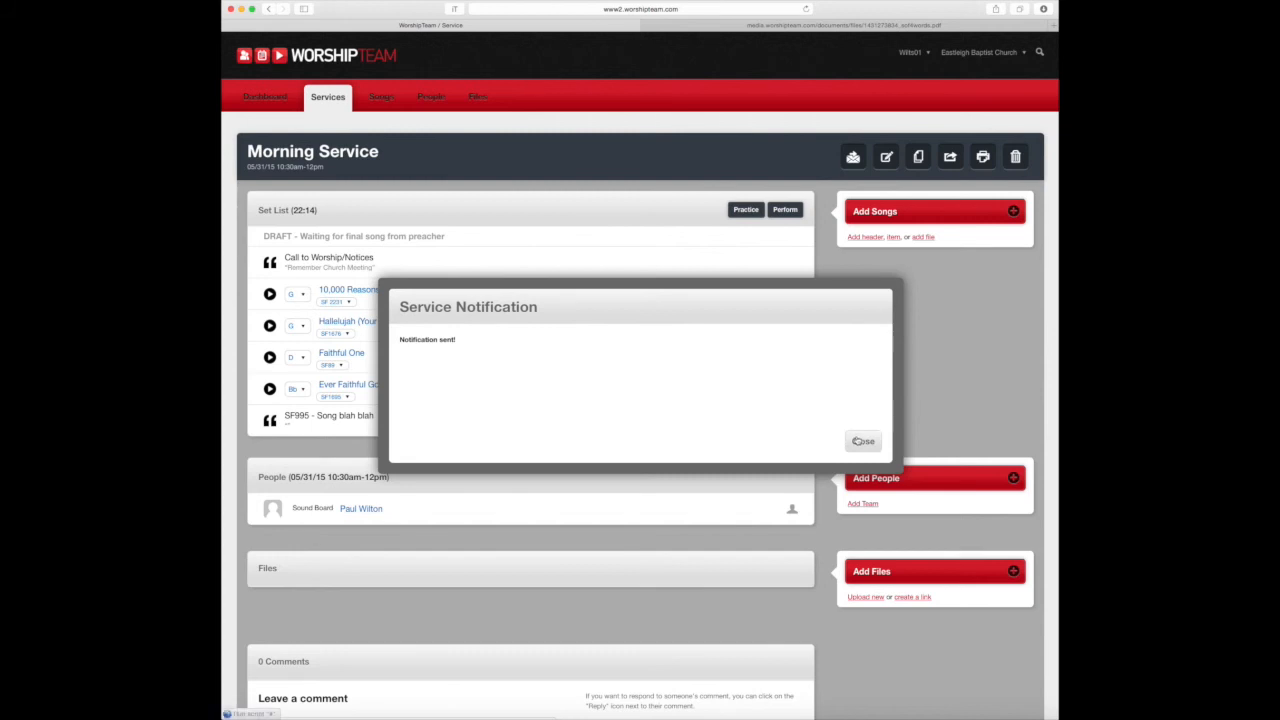
{"action": "left_click", "coordinate": [862, 441]}
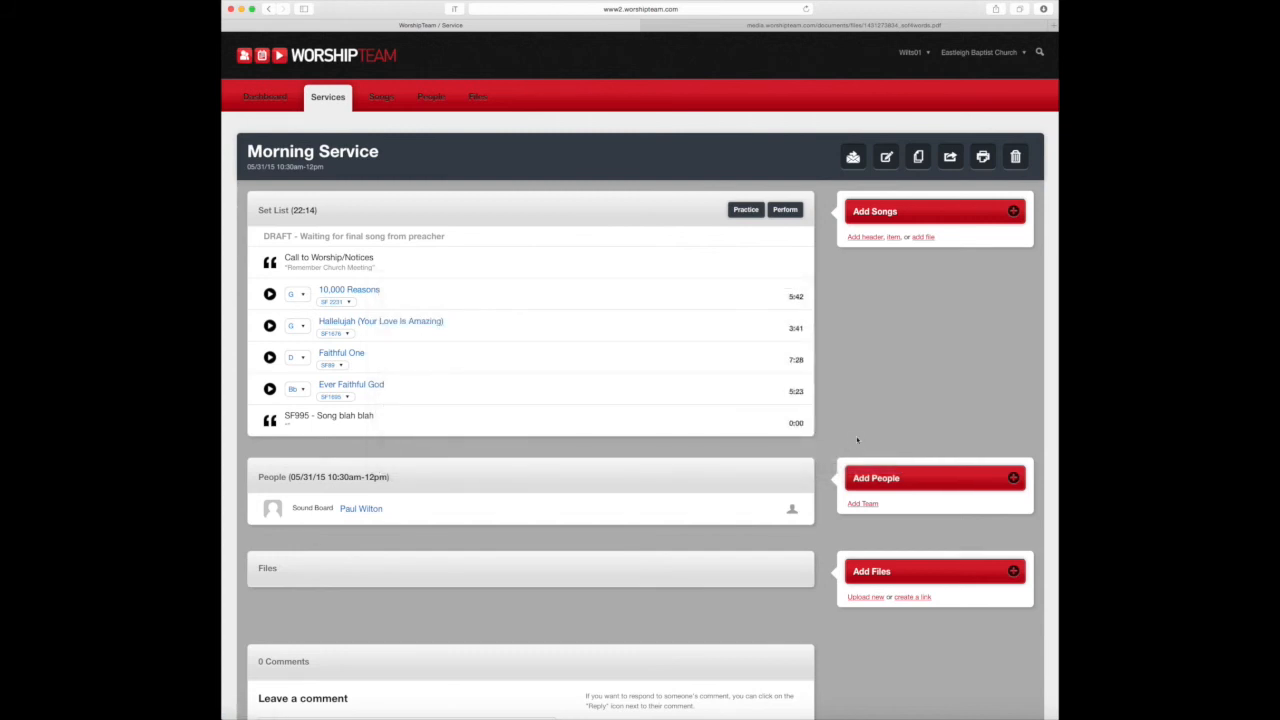
- Switch to Mail, view the WorshipTeam Service Notification email and open the service details from it
{"action": "key", "text": "super+Tab"}
{"action": "key", "text": "super+Tab"}
{"action": "key", "text": "super+Tab"}
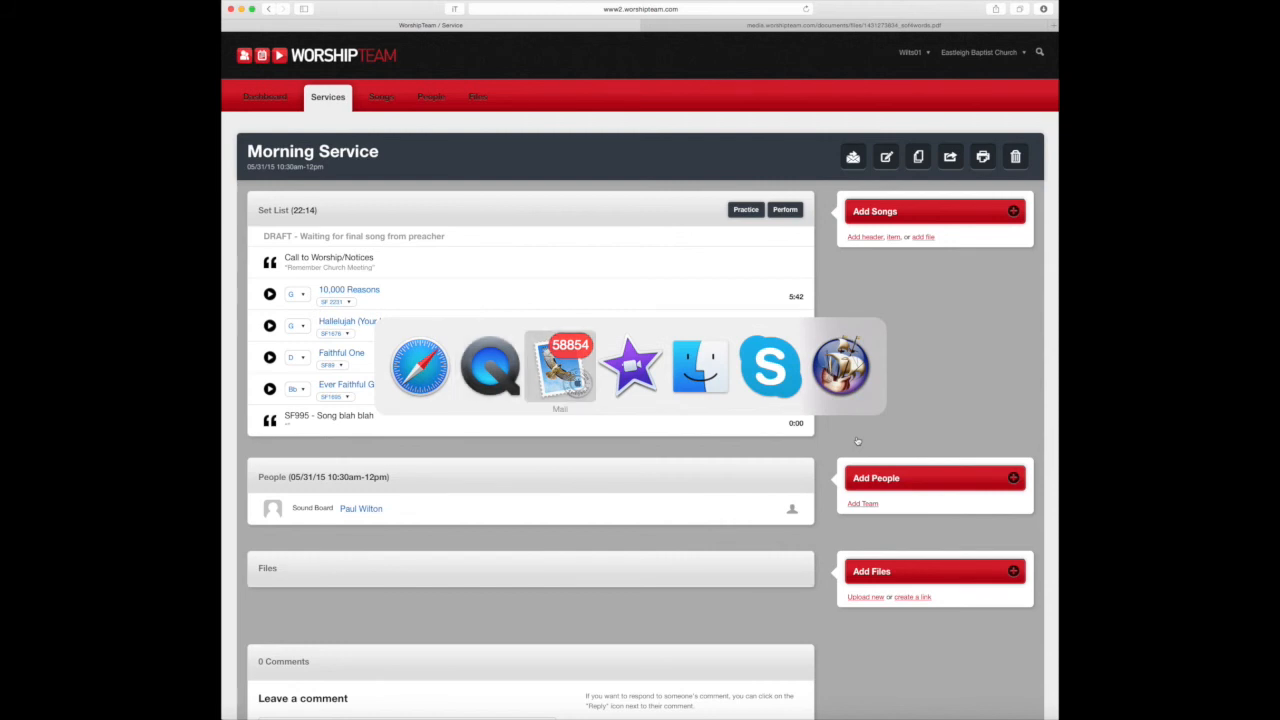
{"action": "key", "text": "super+Tab"}
{"action": "key", "text": "super+Tab"}
{"action": "key", "text": "super+Tab"}
{"action": "key", "text": "super+Tab"}
{"action": "key", "text": "super+Tab"}
{"action": "key", "text": "super+Tab"}
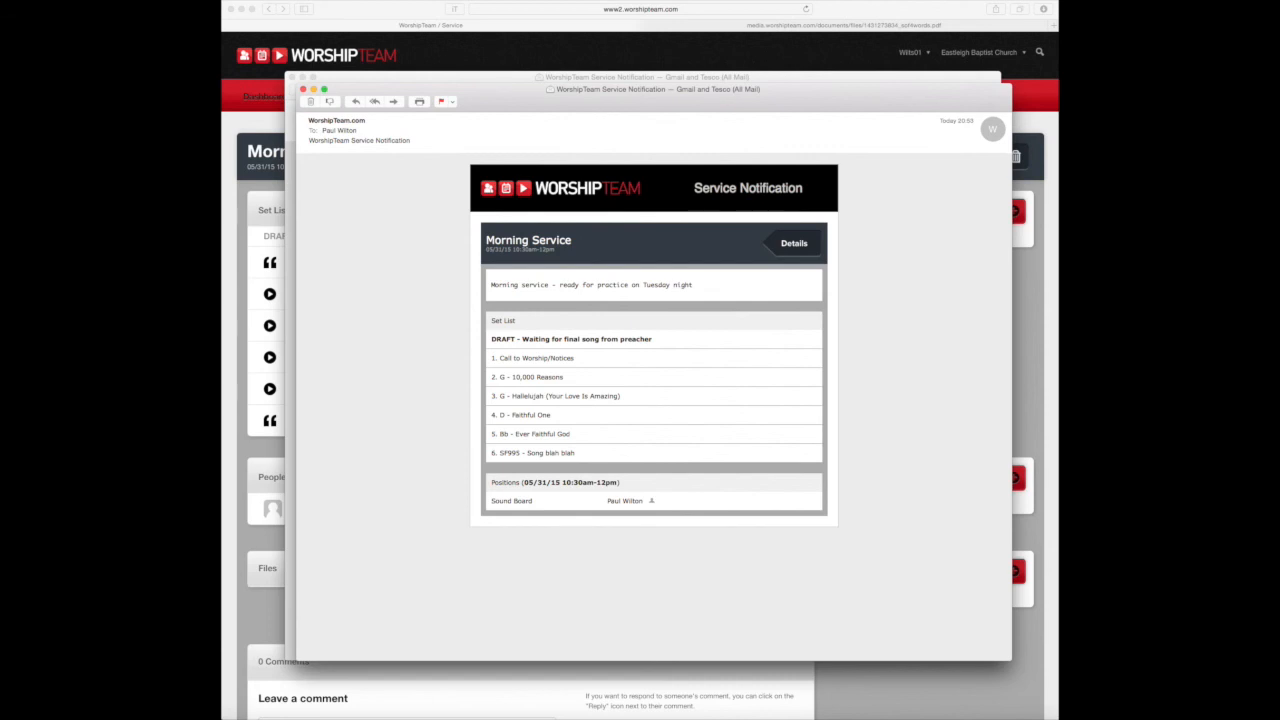
{"action": "left_click", "coordinate": [794, 244]}
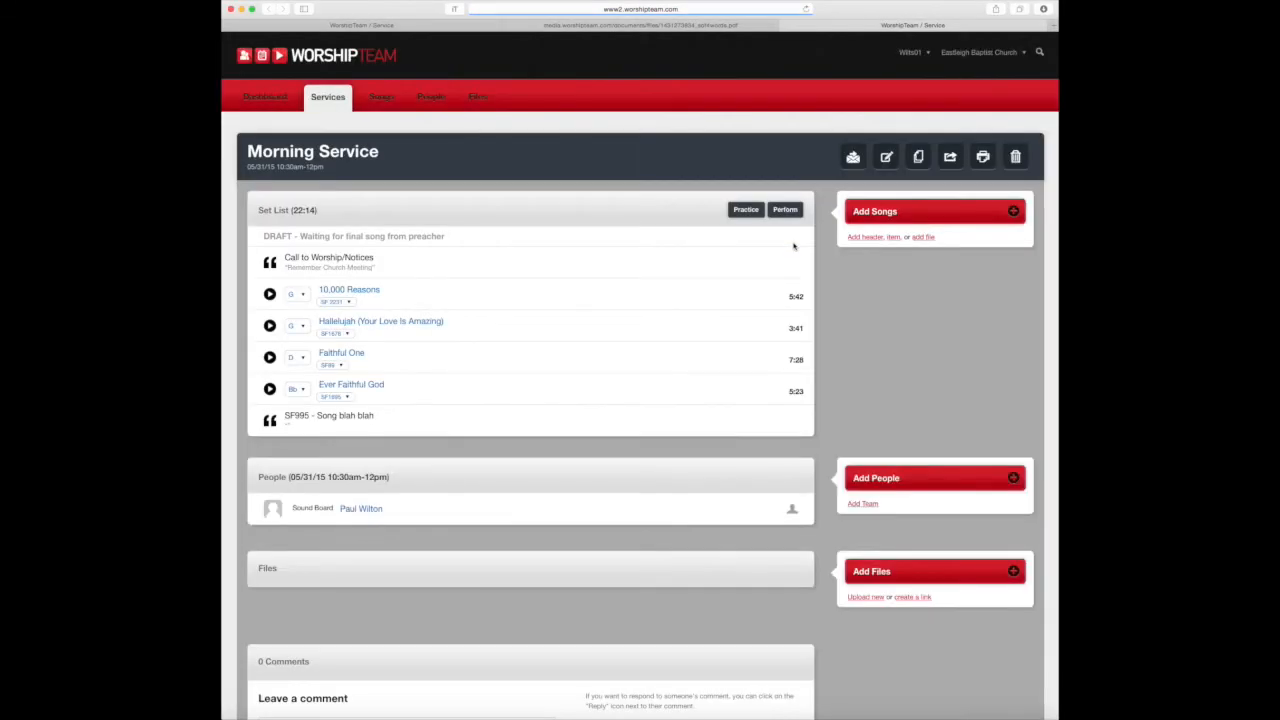